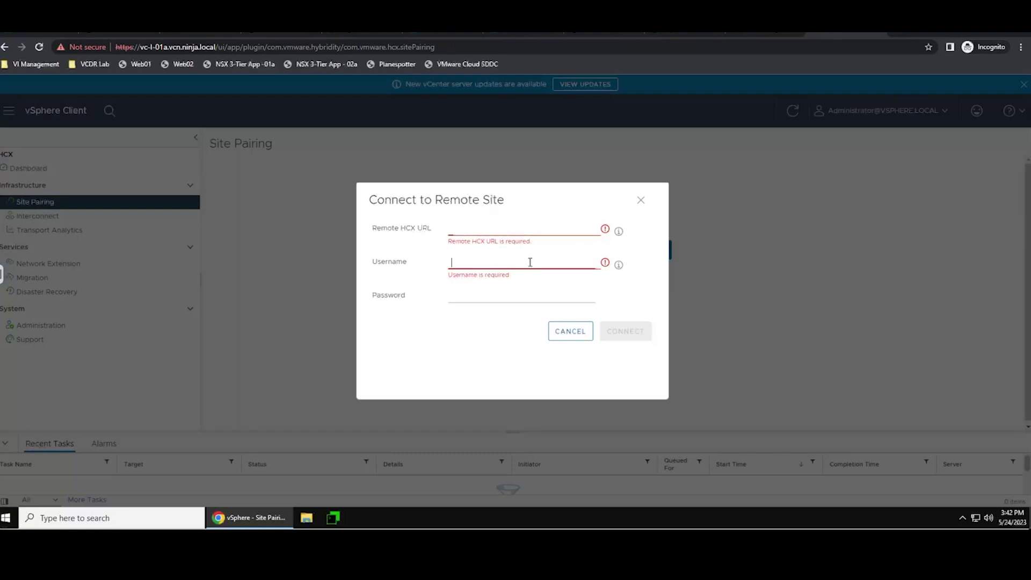
- Connect to the remote HCX site using its HCX URL, the cloud administrator username and the account password
{"action": "type", "text": "cloudadmin"}
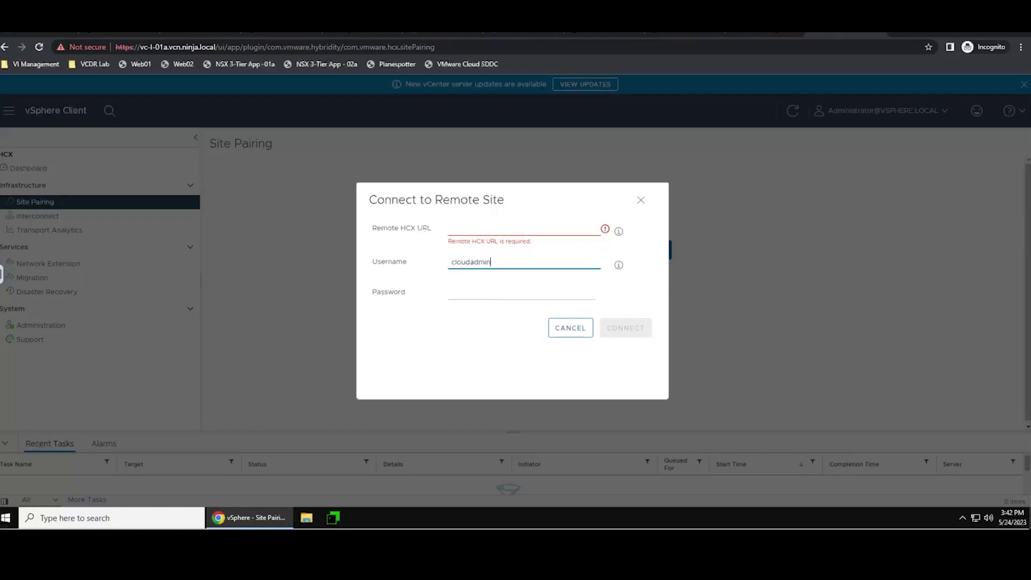
{"action": "type", "text": "@vmc.local"}
{"action": "left_click", "coordinate": [498, 293]}
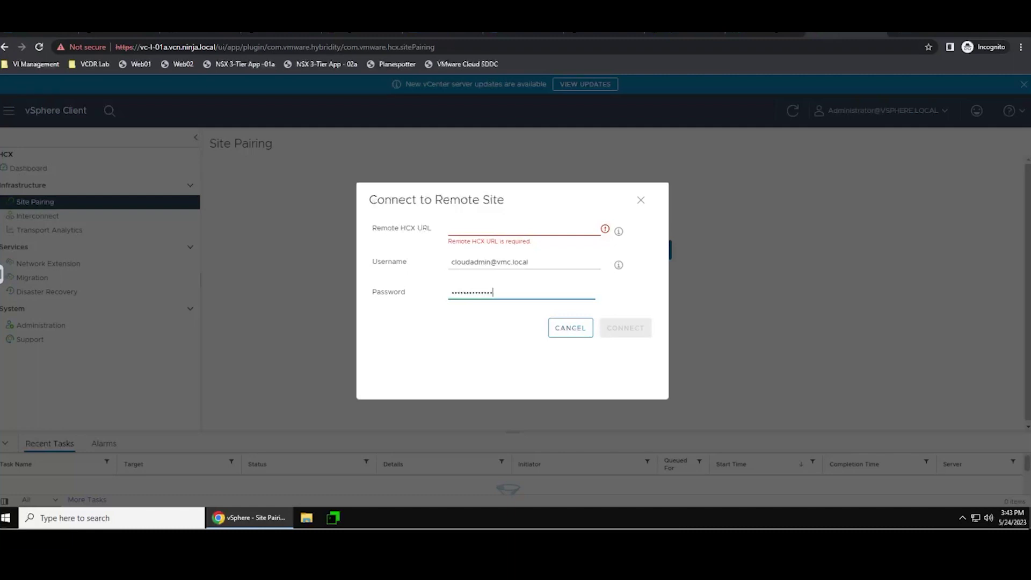
{"action": "left_click", "coordinate": [498, 235]}
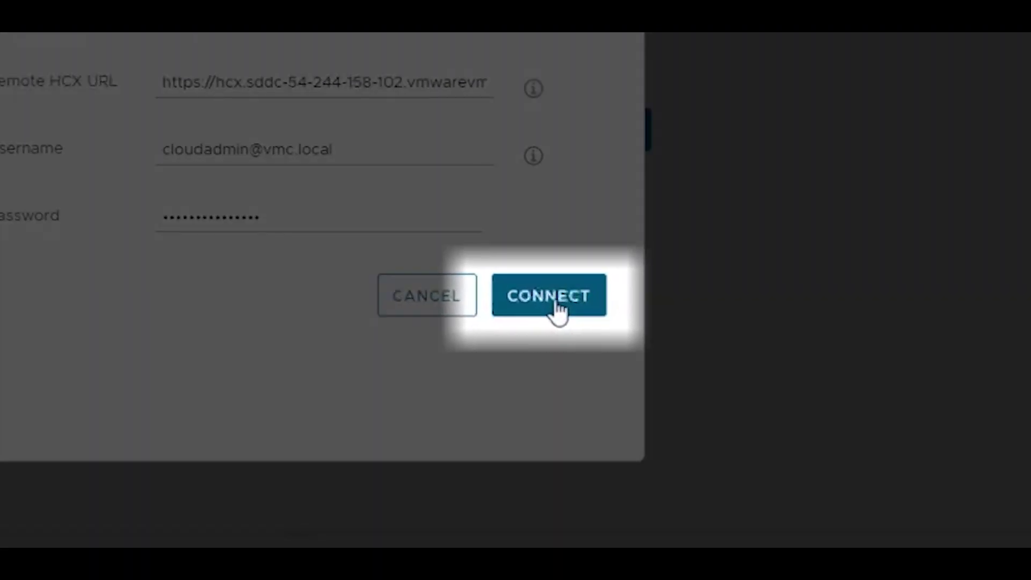
{"action": "left_click", "coordinate": [558, 310]}
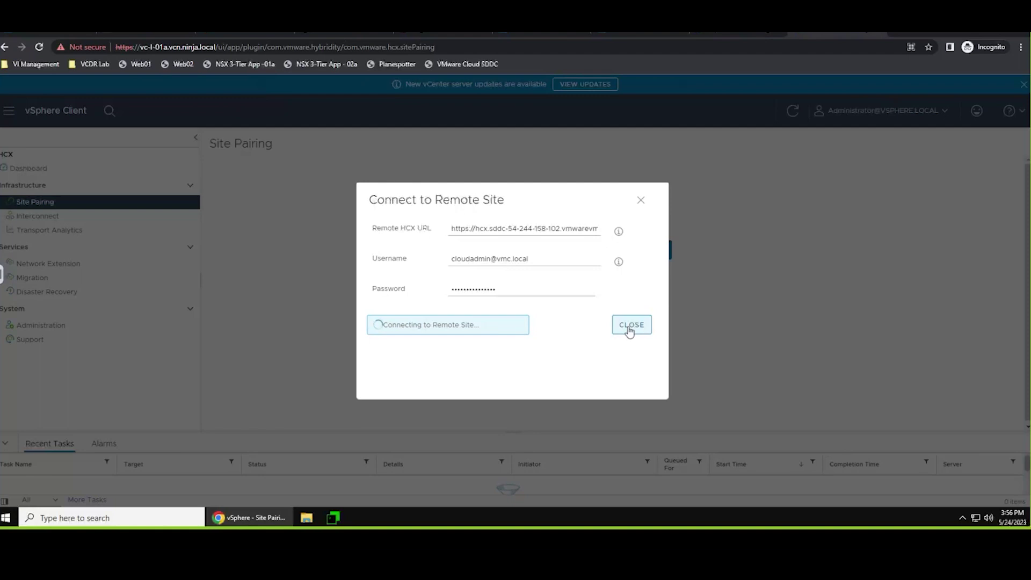
{"action": "left_click", "coordinate": [630, 325]}
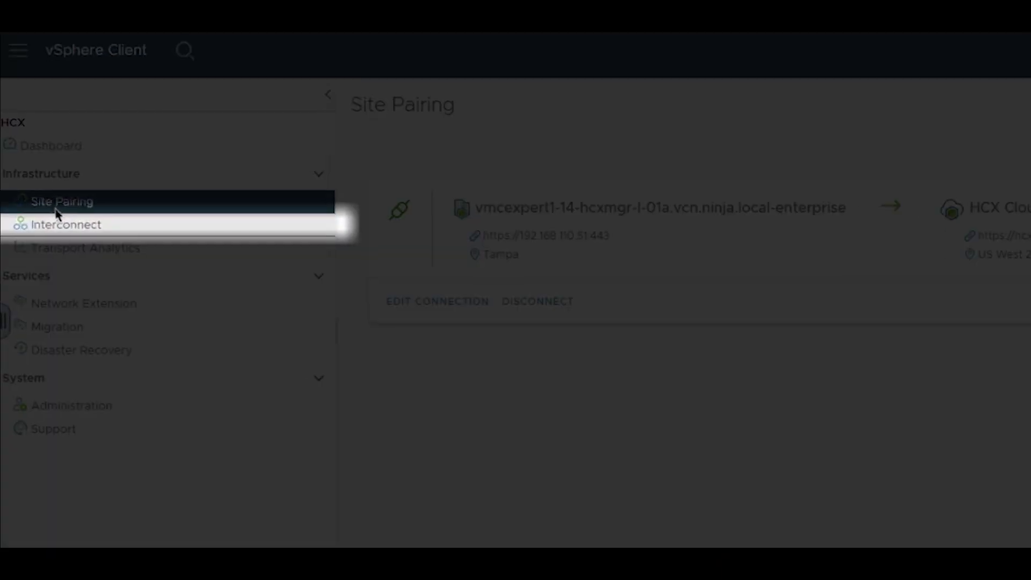
- Create an Interconnect compute profile named Shinobi-Com-Prof and accept the preselected services
{"action": "left_click", "coordinate": [96, 223]}
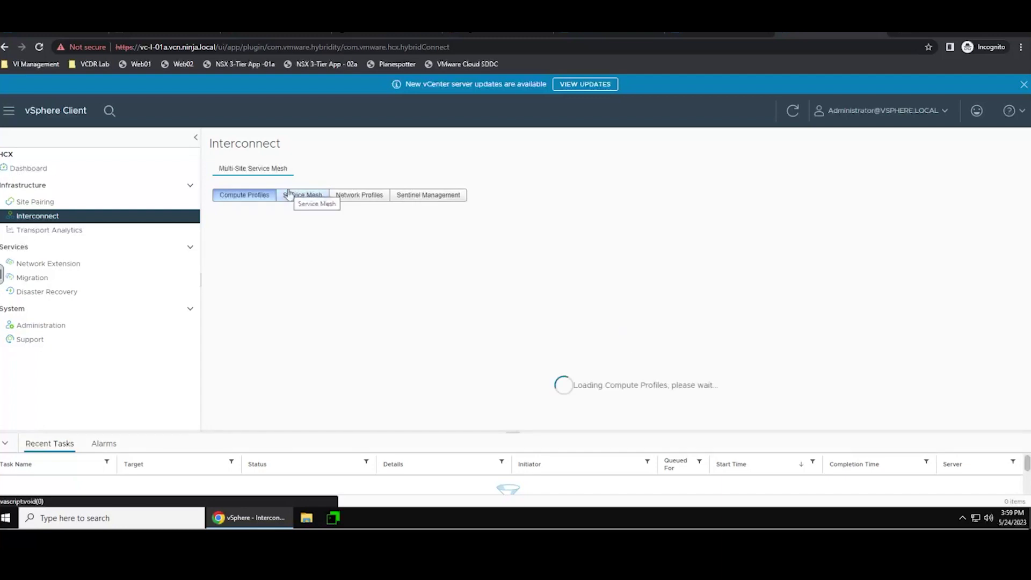
{"action": "left_click", "coordinate": [596, 321]}
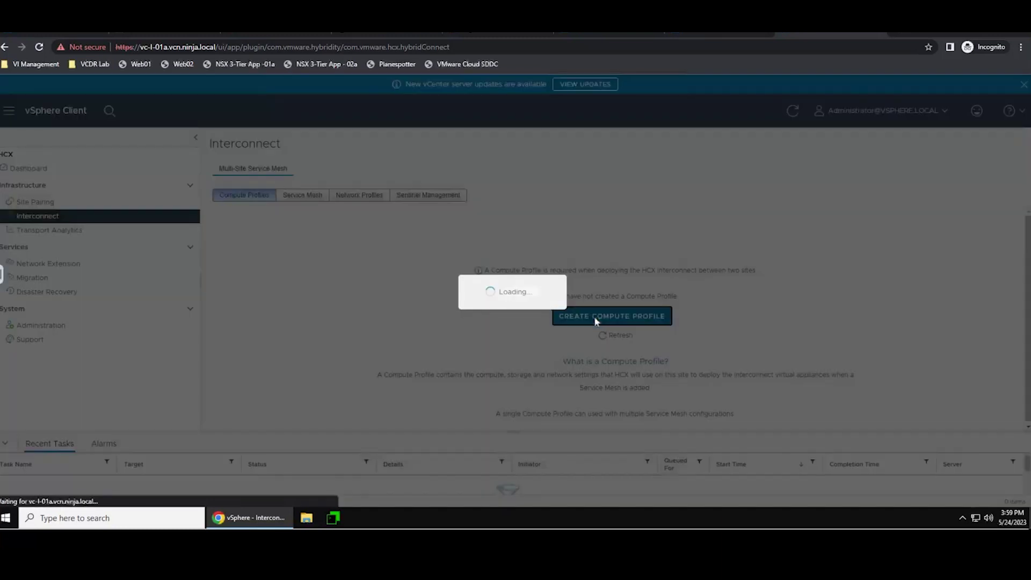
{"action": "type", "text": "shinobi-Com-Prof"}
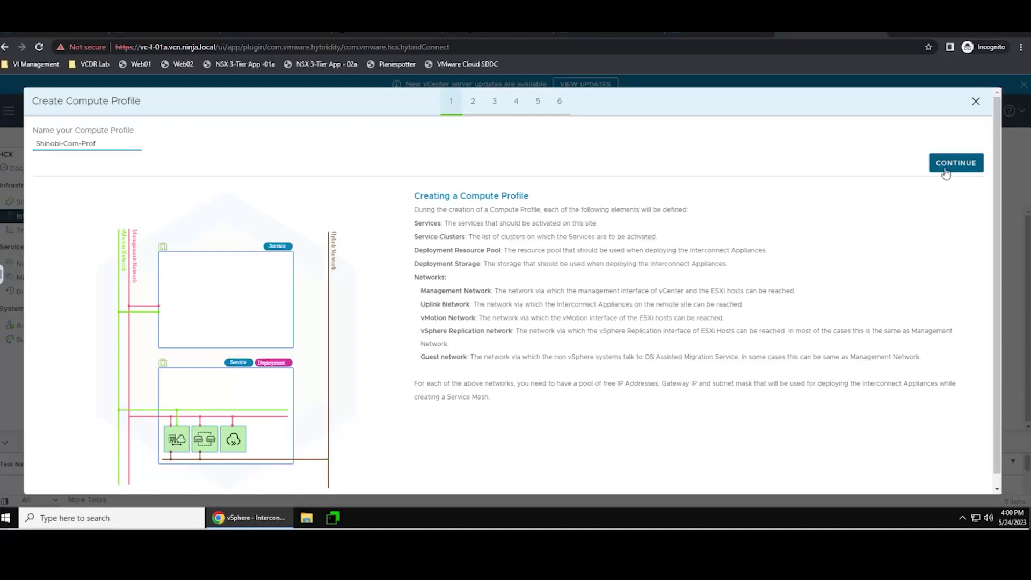
{"action": "left_click", "coordinate": [944, 172]}
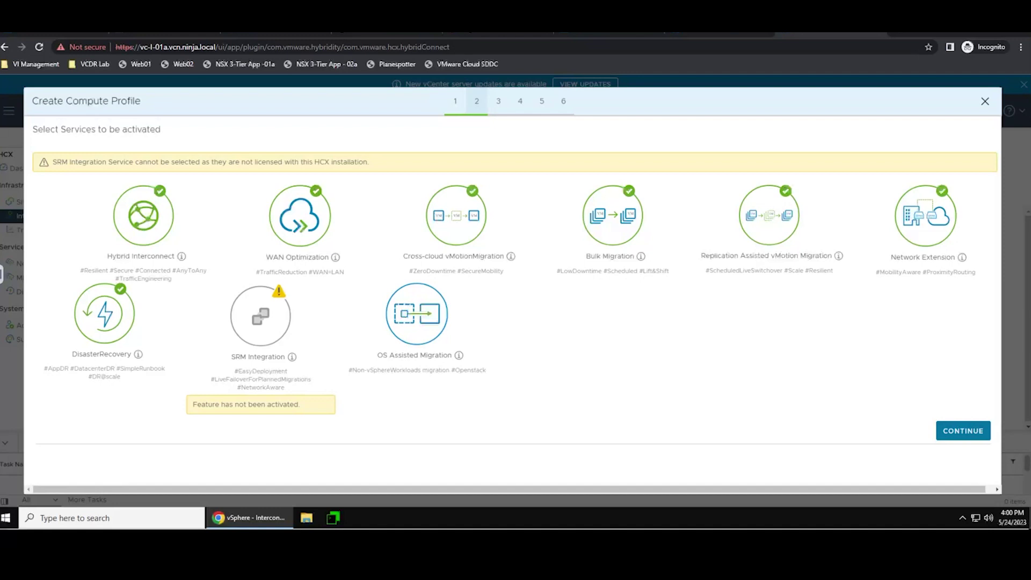
{"action": "left_click", "coordinate": [948, 437]}
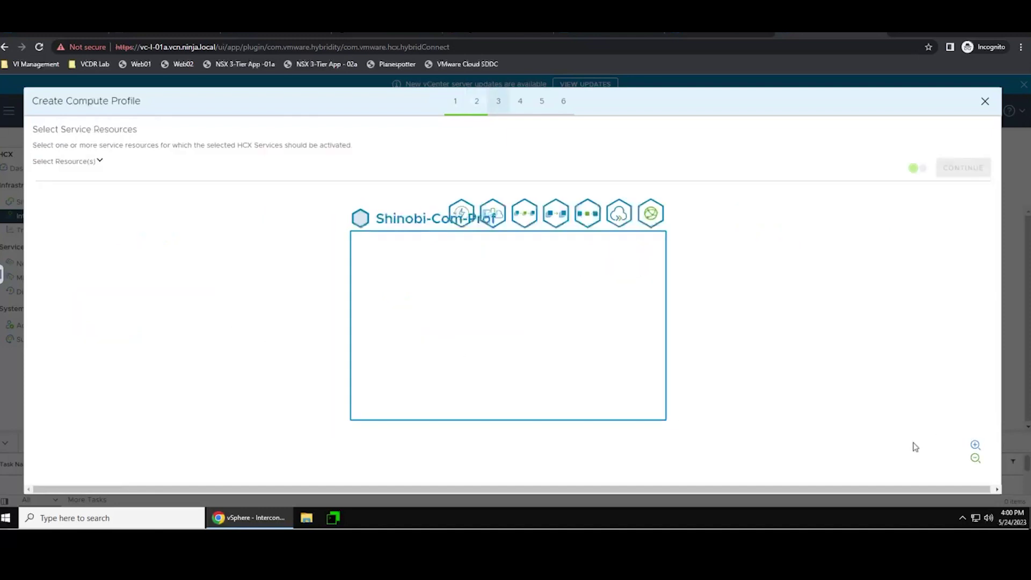
- Select the Shotoku Compute01 cluster as the service resource for the compute profile
{"action": "left_click", "coordinate": [100, 162]}
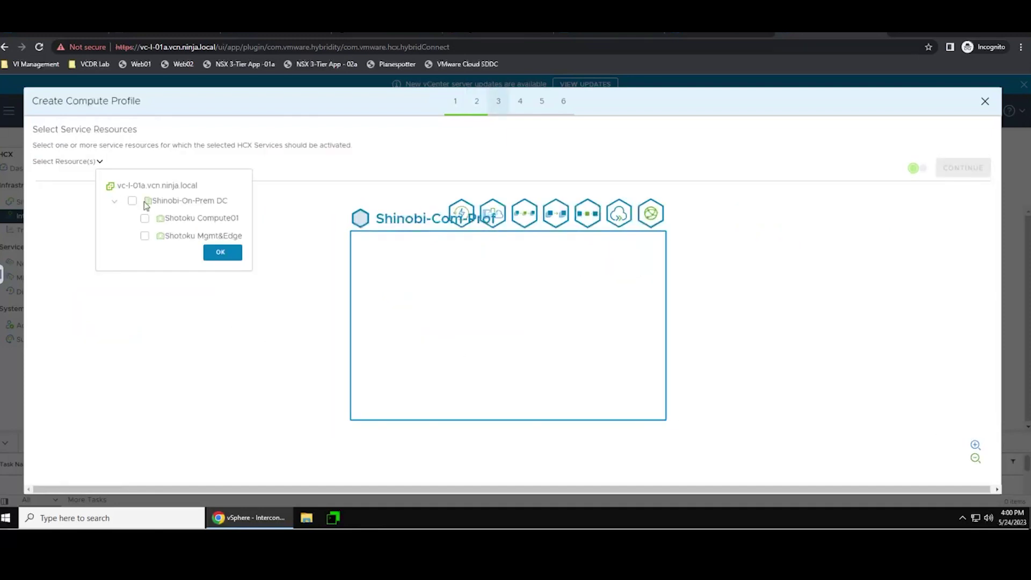
{"action": "left_click", "coordinate": [145, 218]}
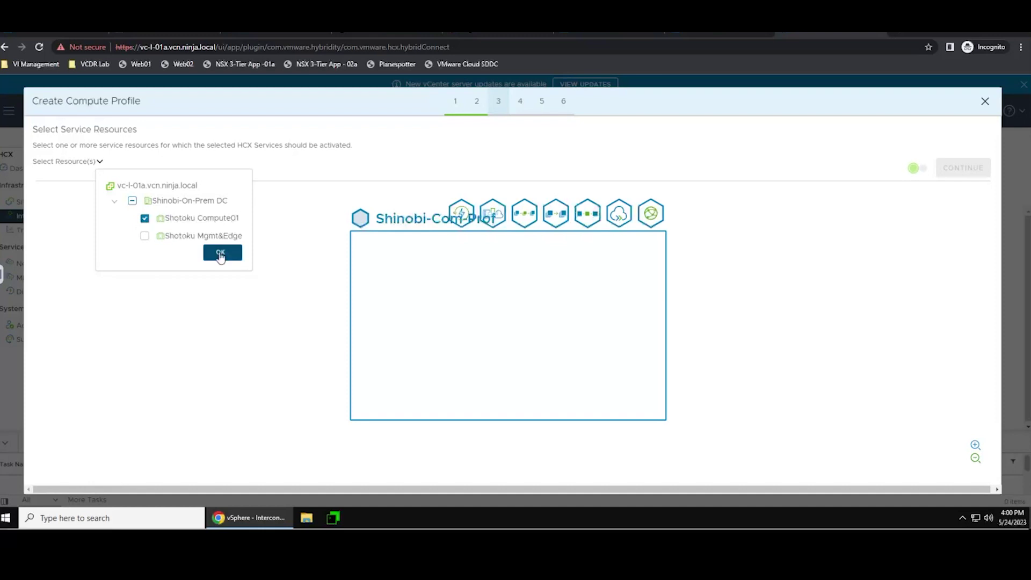
{"action": "left_click", "coordinate": [219, 255]}
{"action": "left_click", "coordinate": [963, 168]}
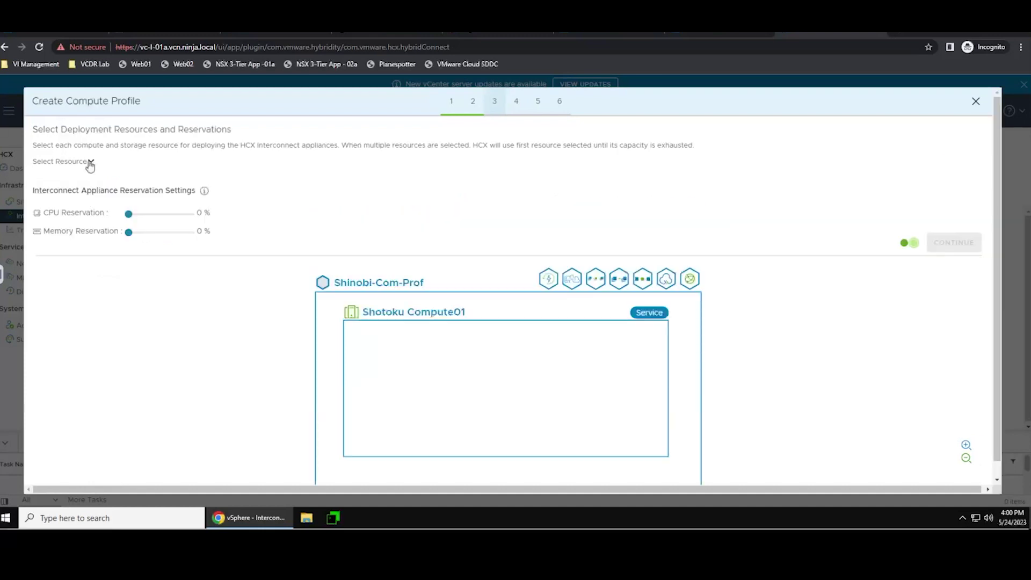
- Set the deployment resource to Shotoku Compute01 and the datastore to Shinobi-NFS-DS01
{"action": "left_click", "coordinate": [89, 162]}
{"action": "left_click", "coordinate": [131, 205]}
{"action": "left_click", "coordinate": [197, 239]}
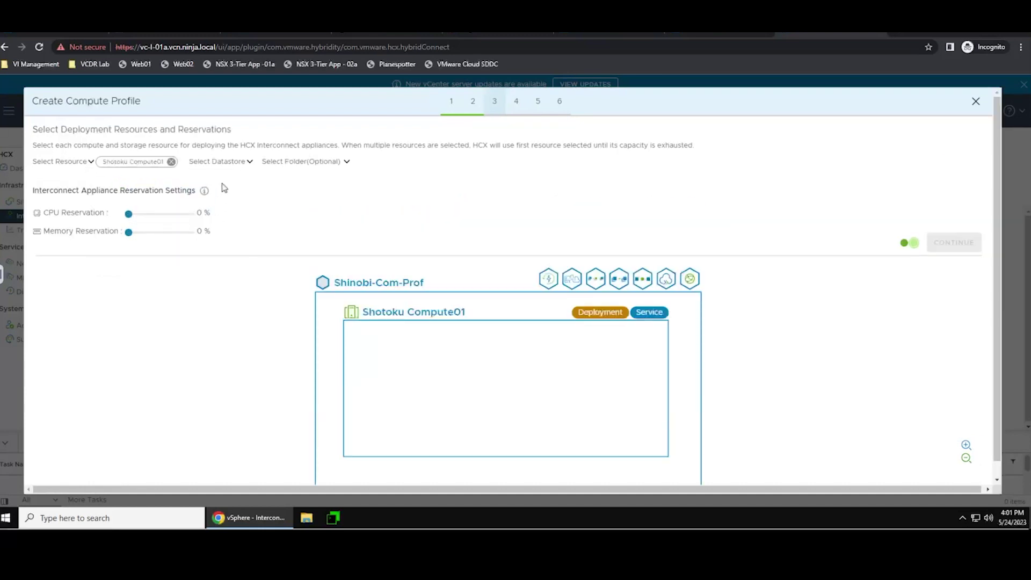
{"action": "left_click", "coordinate": [249, 162]}
{"action": "left_click", "coordinate": [272, 212]}
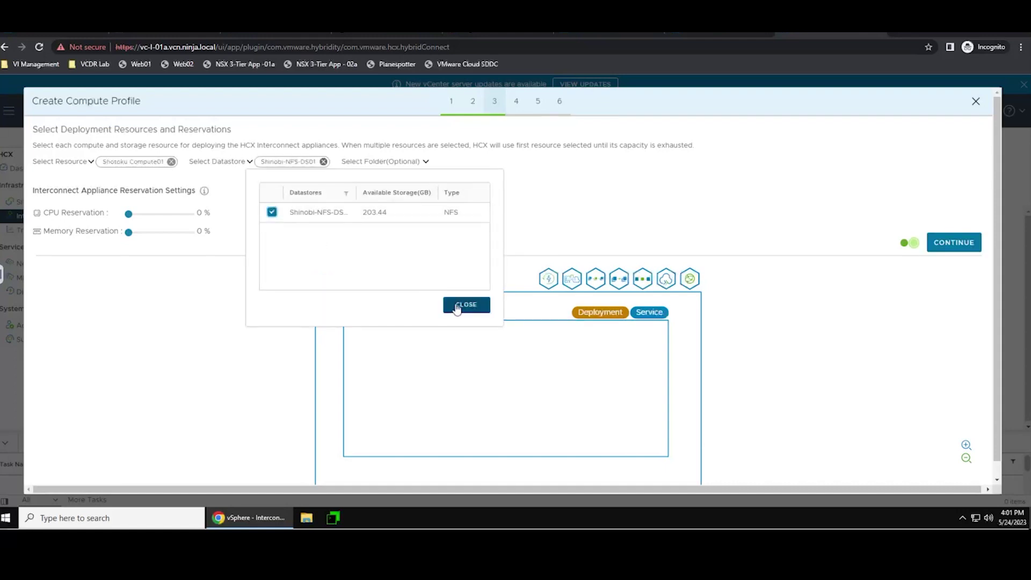
{"action": "left_click", "coordinate": [466, 305]}
- Choose the HCX VMs folder for the interconnect appliances and accept the deployment resource settings
{"action": "left_click", "coordinate": [427, 162]}
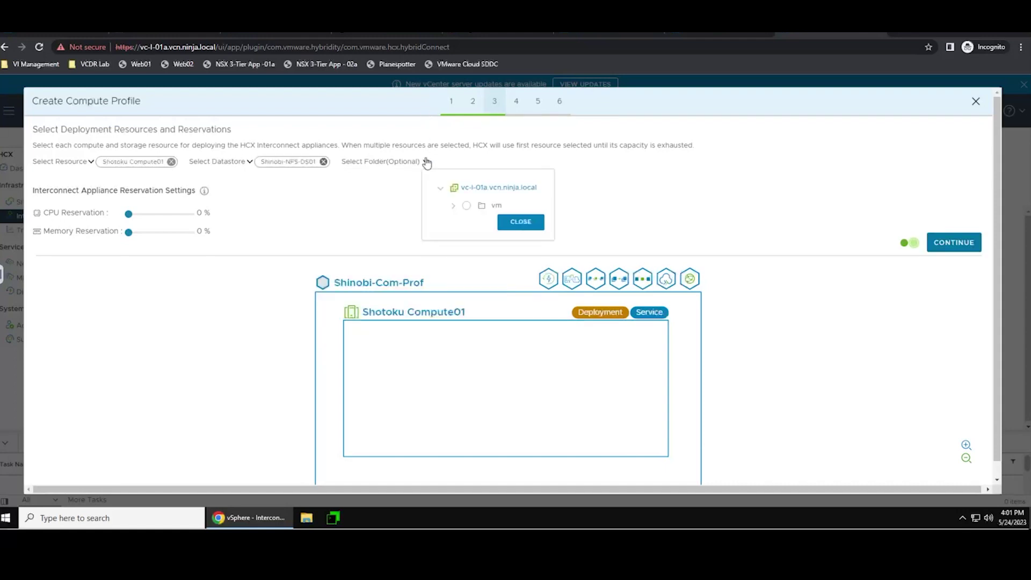
{"action": "left_click", "coordinate": [452, 206]}
{"action": "left_click", "coordinate": [479, 240]}
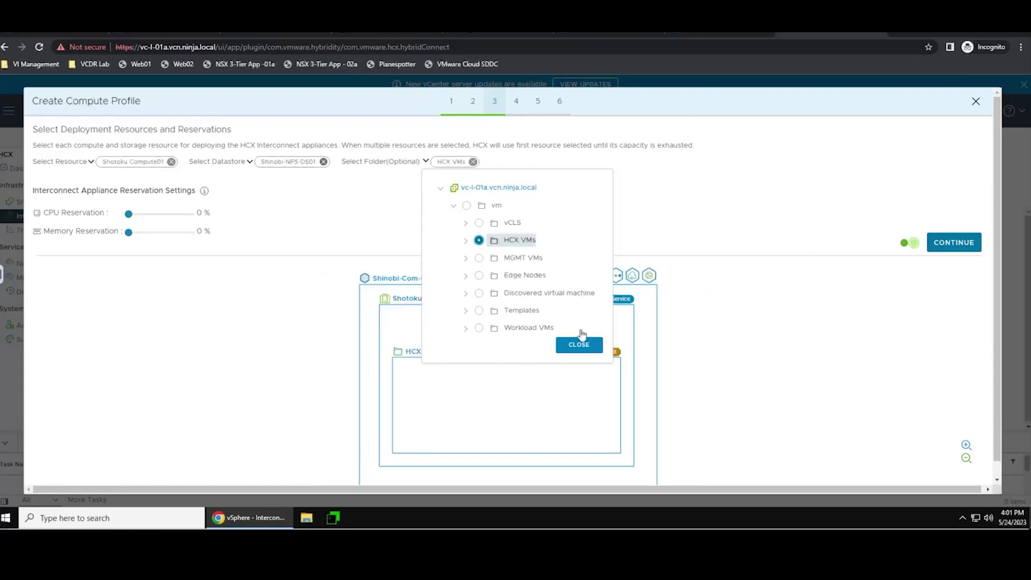
{"action": "left_click", "coordinate": [580, 345]}
{"action": "left_click", "coordinate": [945, 247]}
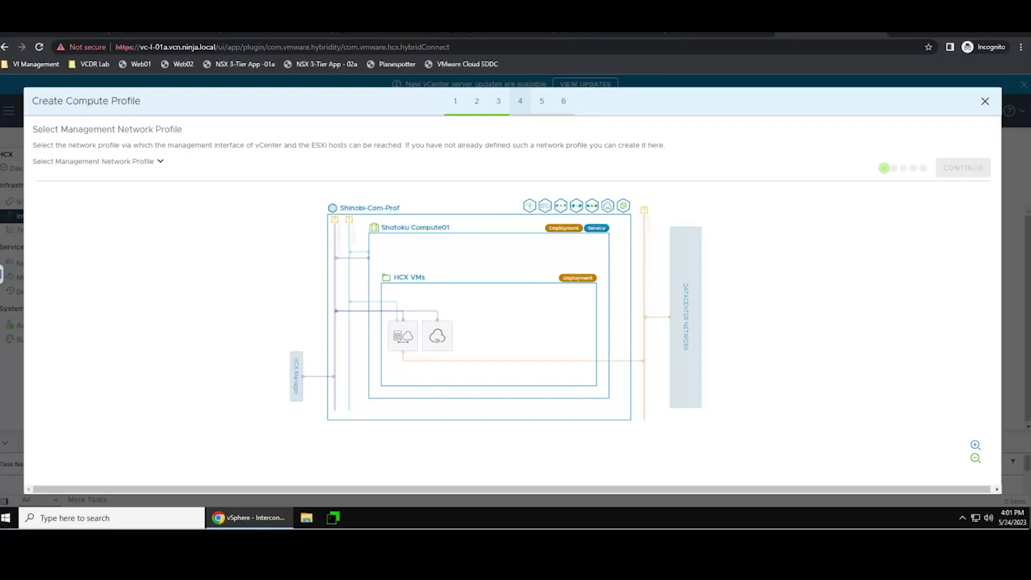
- Start a management network profile on the Shinobi_vDS - Mgmt port group with prefix length 24 and gateway 192.168.110.1
{"action": "left_click", "coordinate": [161, 162]}
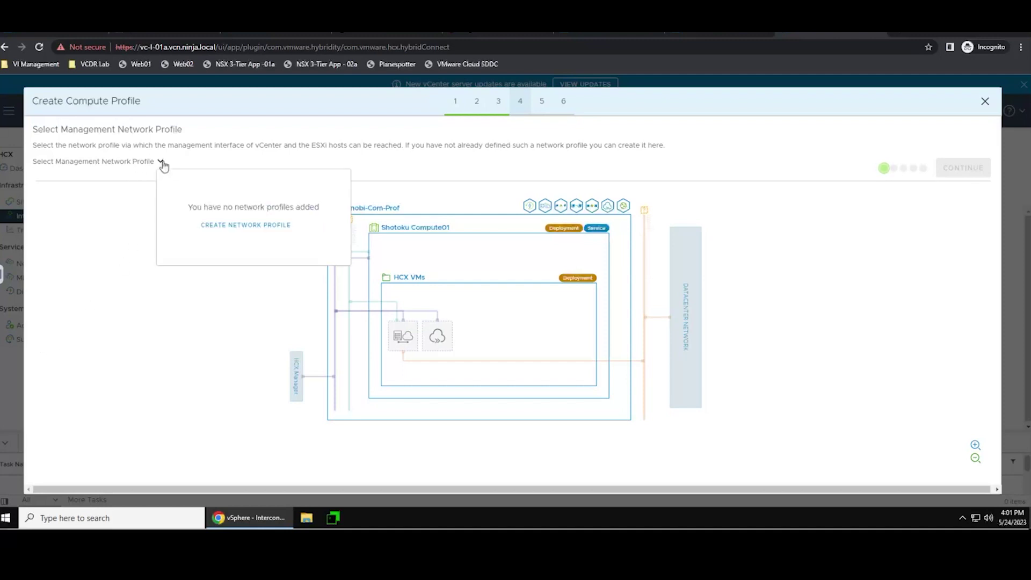
{"action": "left_click", "coordinate": [218, 228]}
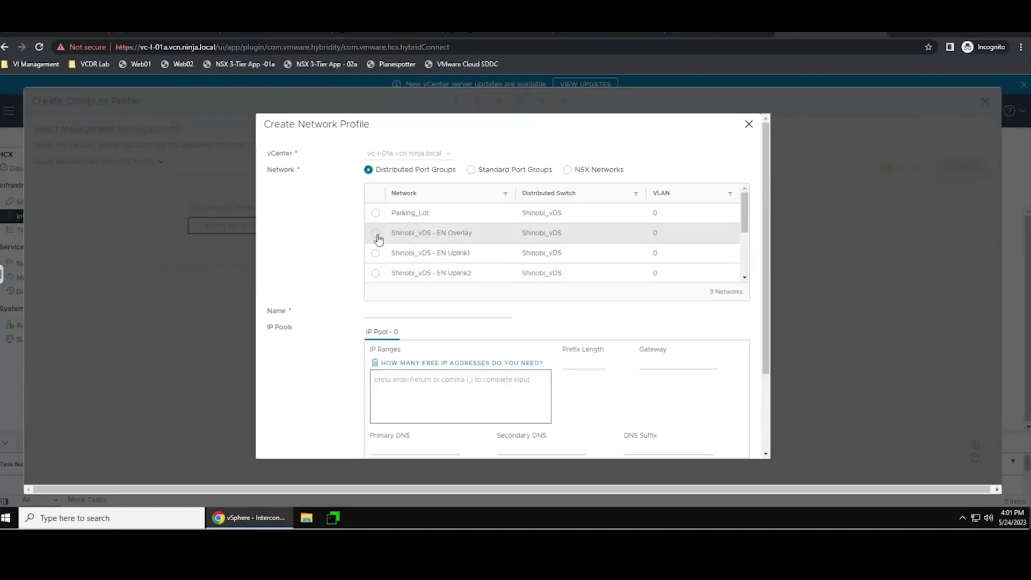
{"action": "scroll", "coordinate": [376, 247], "scroll_direction": "down", "scroll_amount": 5}
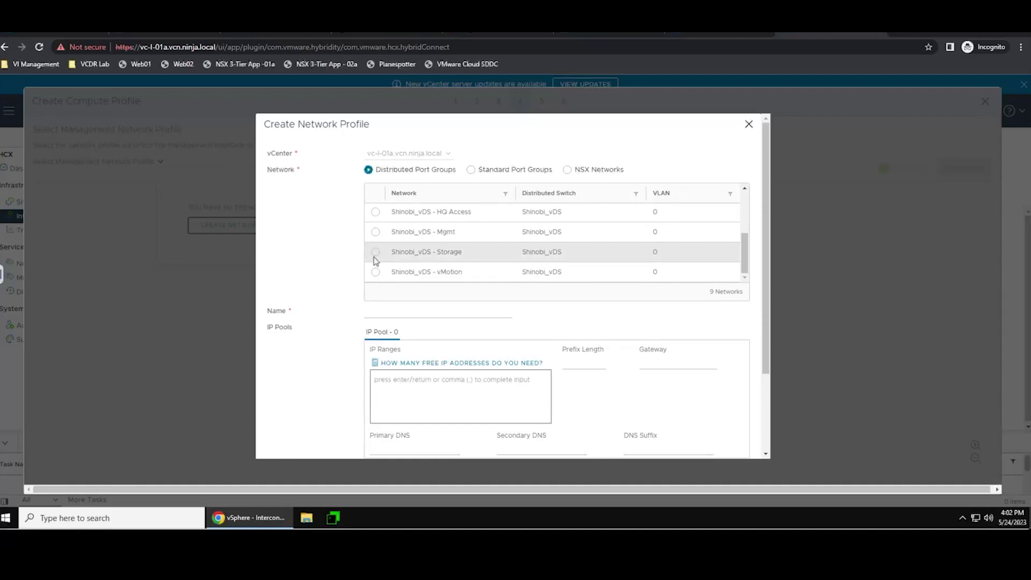
{"action": "left_click", "coordinate": [375, 232]}
{"action": "left_click", "coordinate": [572, 366]}
{"action": "type", "text": "24"}
{"action": "left_click", "coordinate": [651, 362]}
{"action": "type", "text": "192.168.110.1"}
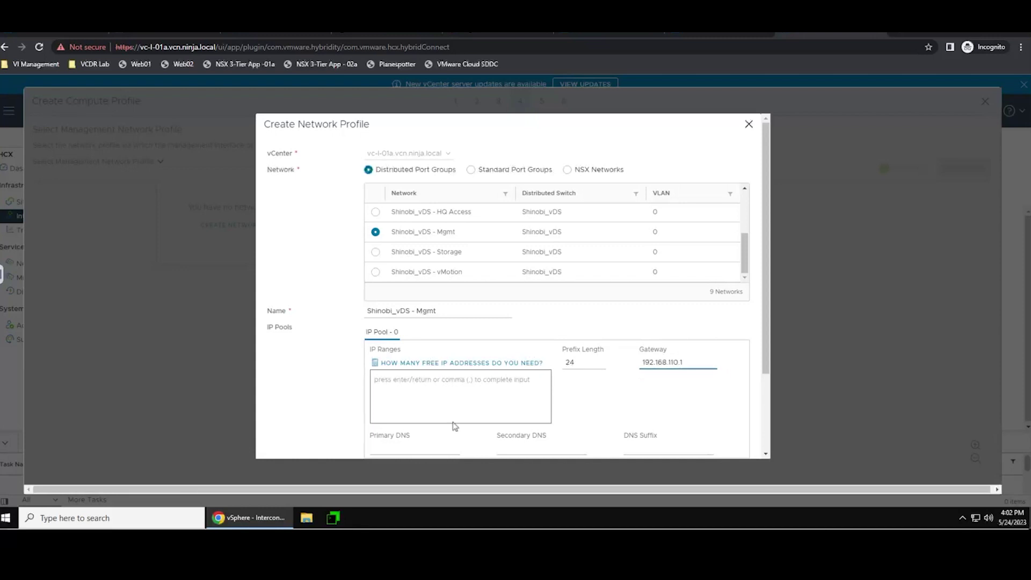
- Set the management profile's IP range to 192.168.110.151-192.168.110.160, primary DNS to 192.168.110.10 and DNS suffix to vcn.ninja.local
{"action": "scroll", "coordinate": [454, 427], "scroll_direction": "down", "scroll_amount": 2}
{"action": "left_click", "coordinate": [470, 276]}
{"action": "type", "text": "192.168"}
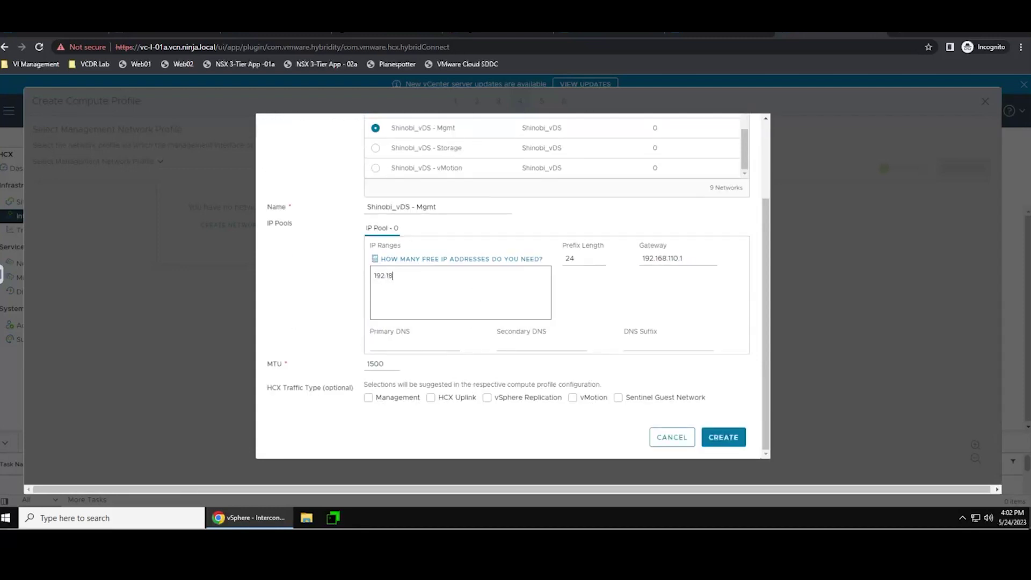
{"action": "type", "text": ".110.151-192.168.110.160"}
{"action": "left_click", "coordinate": [436, 346]}
{"action": "type", "text": "192.168.110.10"}
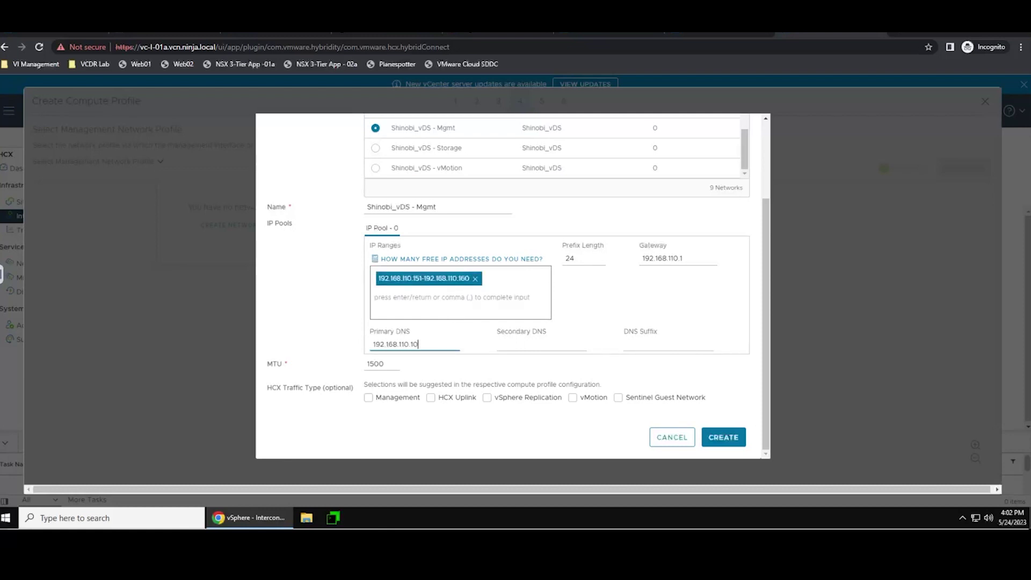
{"action": "left_click", "coordinate": [628, 346]}
{"action": "type", "text": "vcn.ninja.local"}
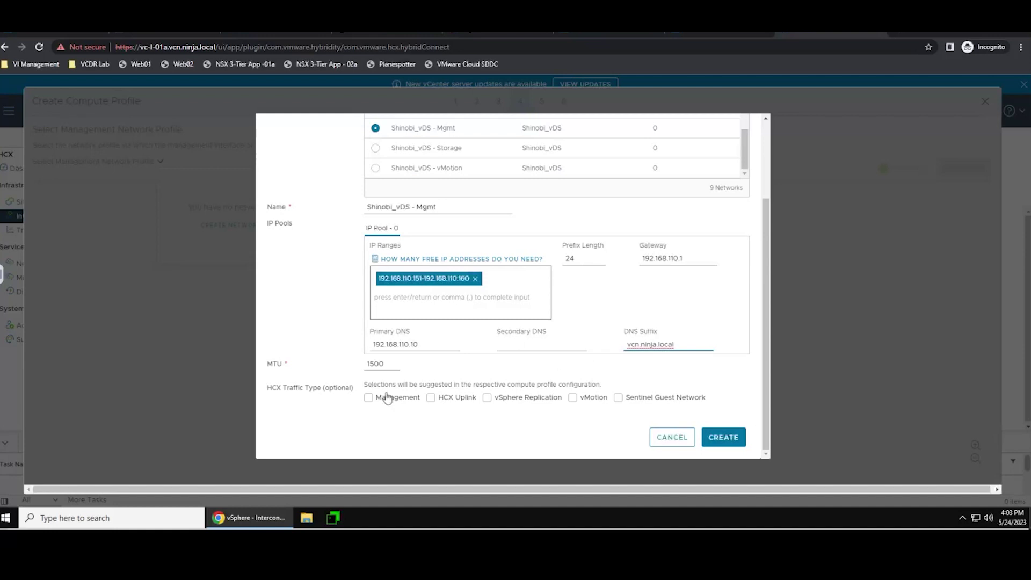
- Assign Management and vSphere Replication traffic, create the network profile and accept it as the management network
{"action": "left_click", "coordinate": [368, 397]}
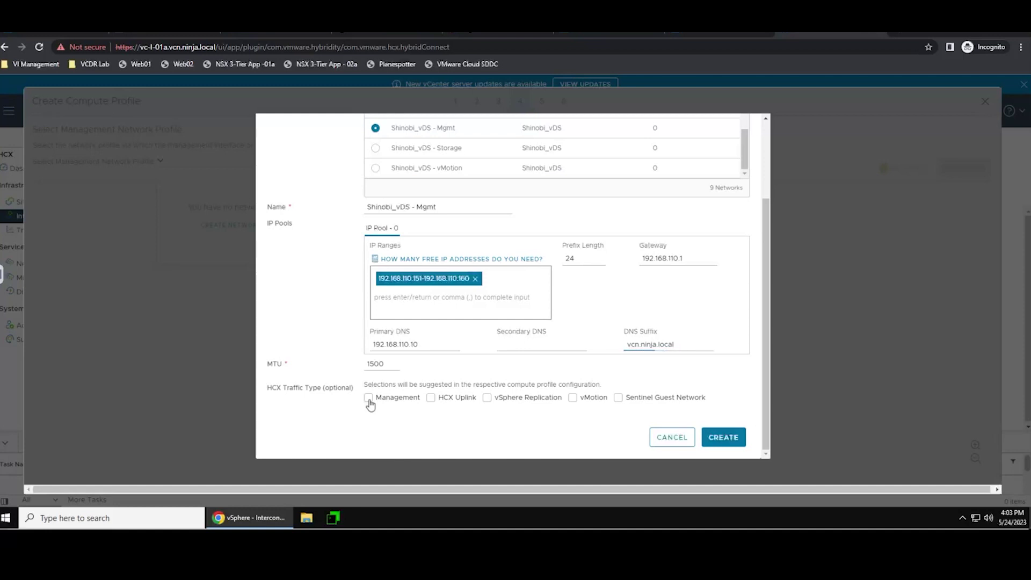
{"action": "left_click", "coordinate": [534, 398]}
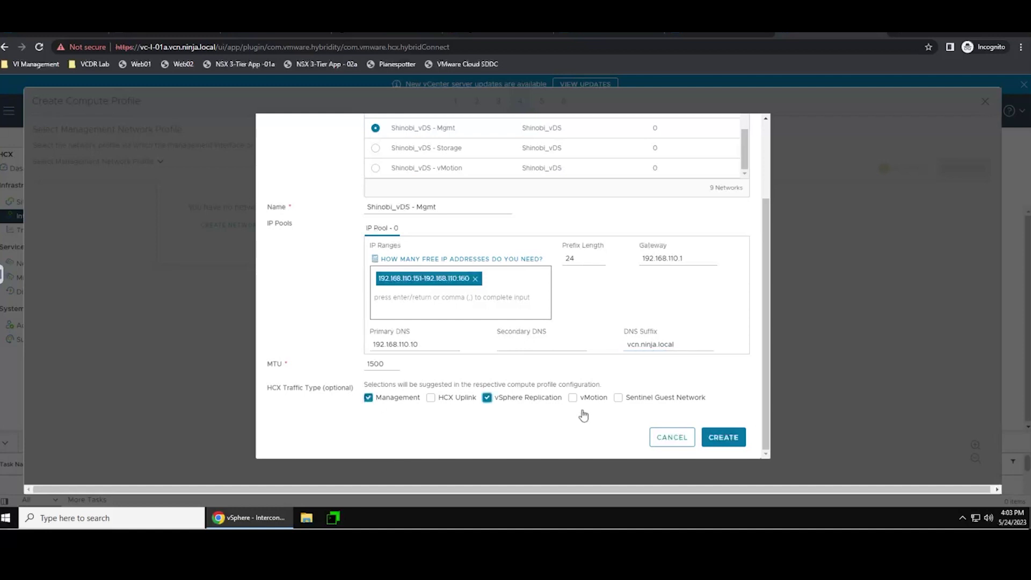
{"action": "left_click", "coordinate": [734, 446]}
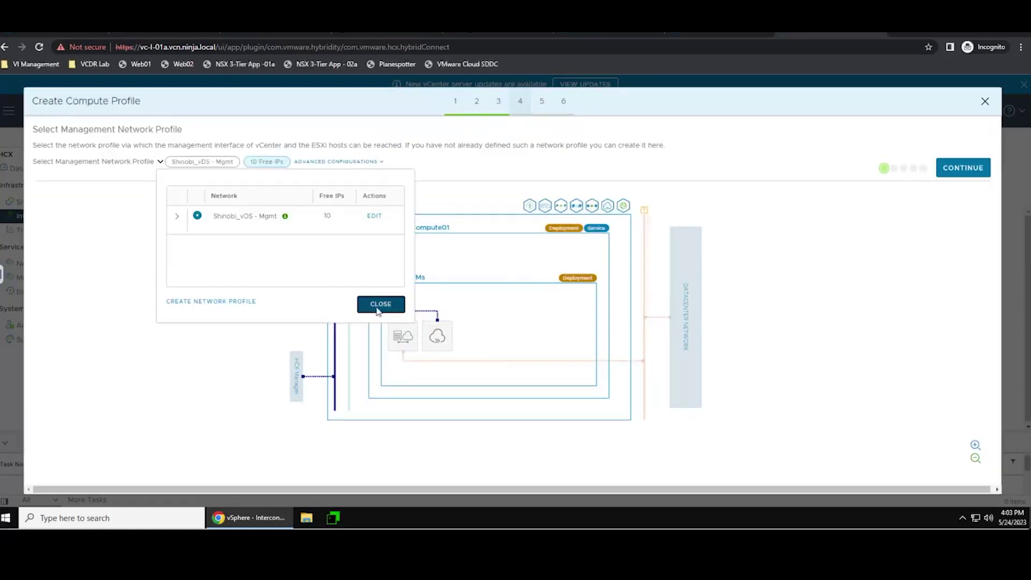
{"action": "left_click", "coordinate": [379, 303]}
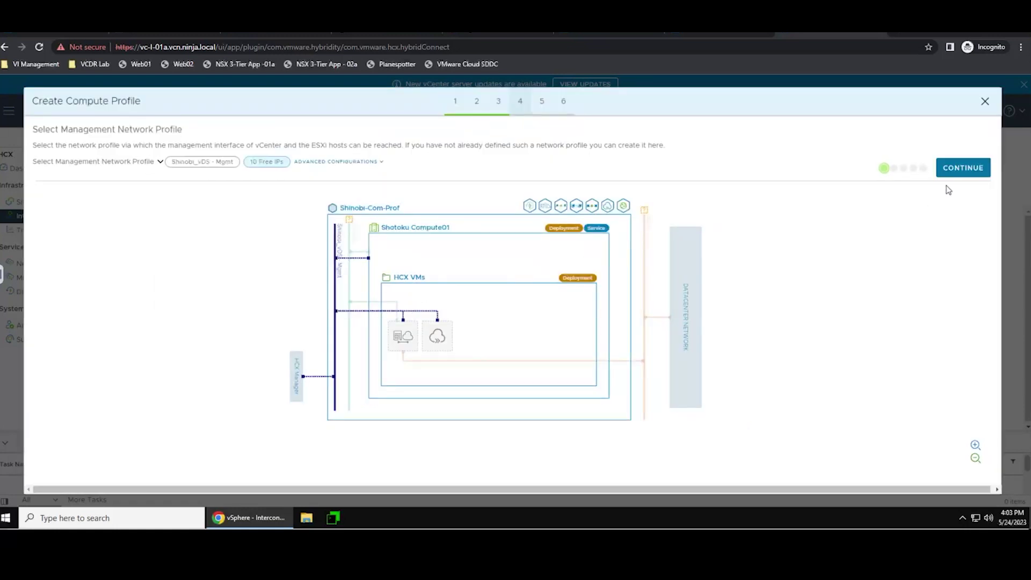
{"action": "left_click", "coordinate": [957, 170]}
- Start an uplink network profile on the Shinobi_vDS - HCX Uplink port group with prefix length 24 and gateway 192.168.10.1
{"action": "left_click", "coordinate": [138, 228]}
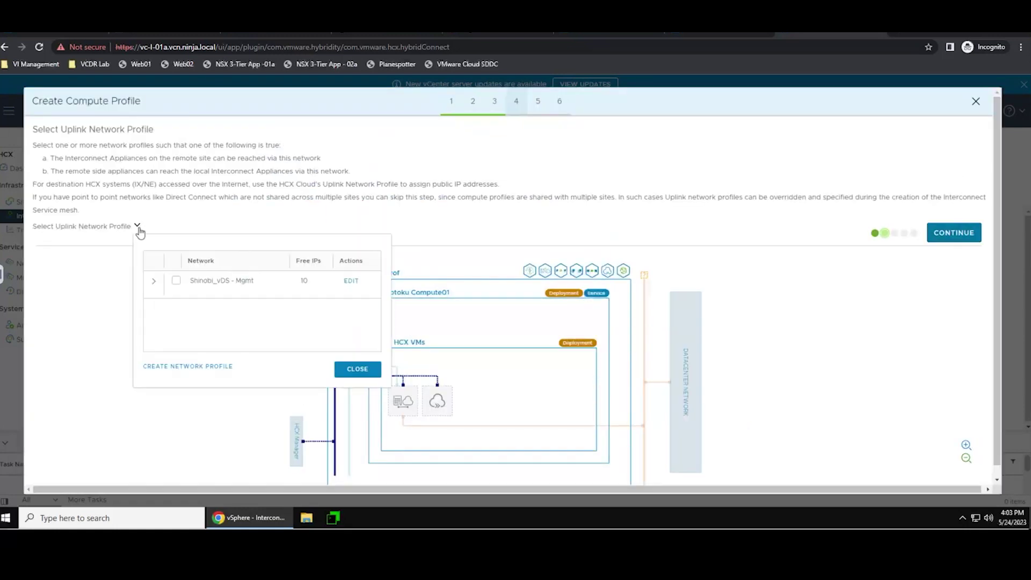
{"action": "left_click", "coordinate": [174, 368]}
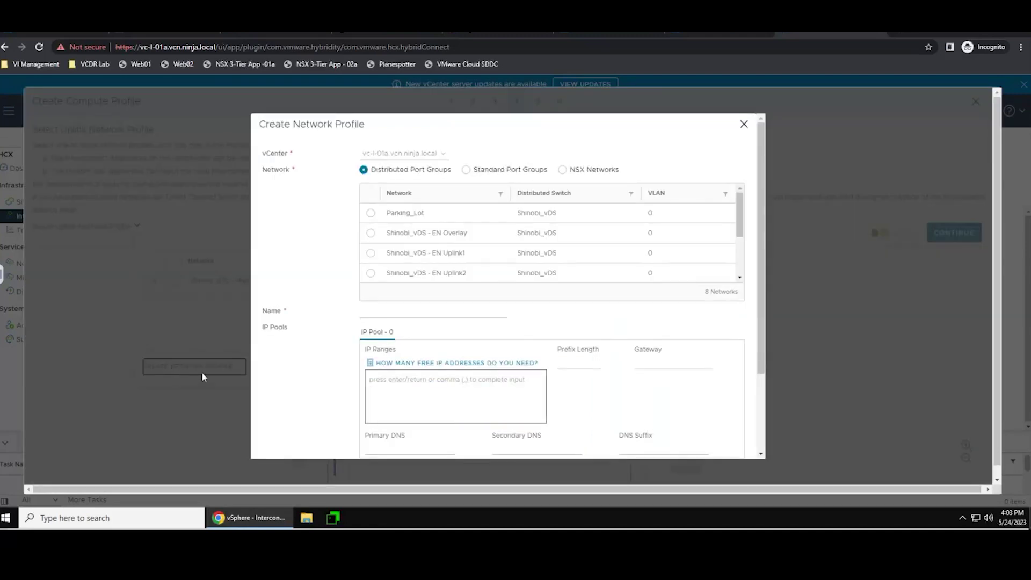
{"action": "scroll", "coordinate": [547, 241], "scroll_direction": "down", "scroll_amount": 3}
{"action": "left_click", "coordinate": [371, 212]}
{"action": "key", "text": "Tab"}
{"action": "type", "text": "24"}
{"action": "key", "text": "Tab"}
{"action": "type", "text": "192.1"}
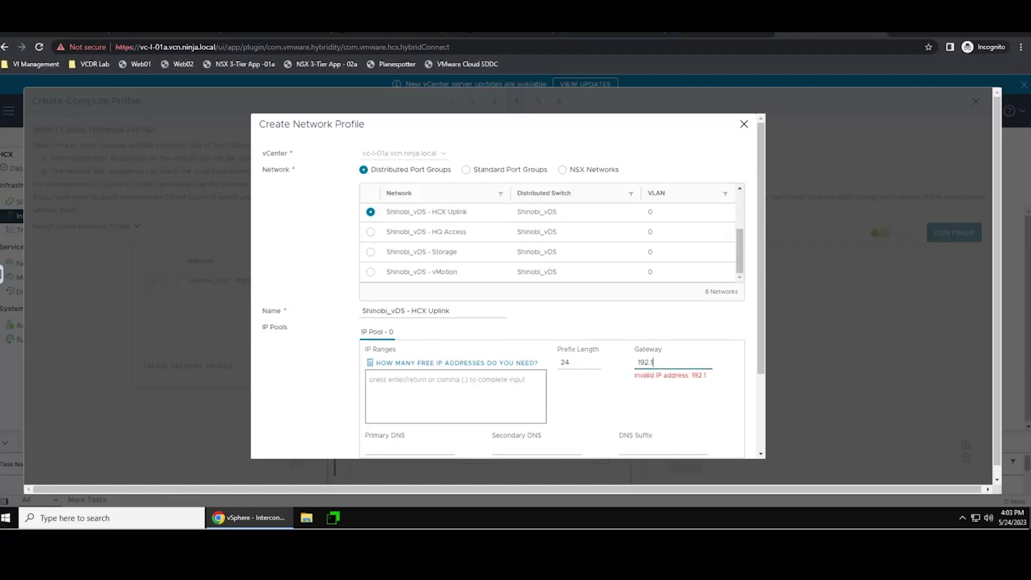
{"action": "type", "text": "68.10.1"}
- Set the uplink profile's IP range to 192.168.10.151-192.168.10.160, primary DNS to 192.168.110.10 and DNS suffix to vcn.ninja.local
{"action": "scroll", "coordinate": [513, 290], "scroll_direction": "down", "scroll_amount": 2}
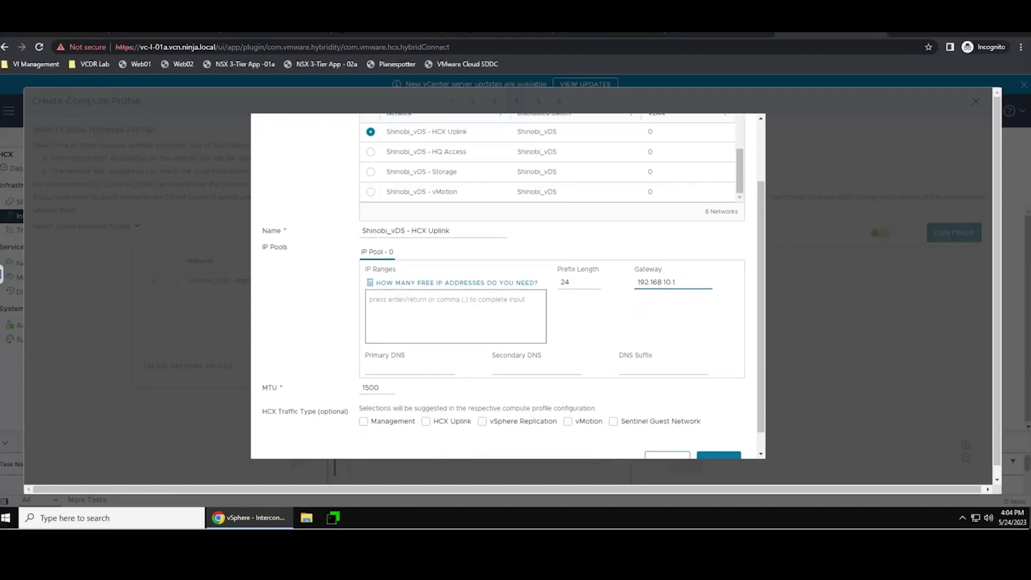
{"action": "left_click", "coordinate": [423, 301]}
{"action": "type", "text": "192.168.10.151-192.168.10.160"}
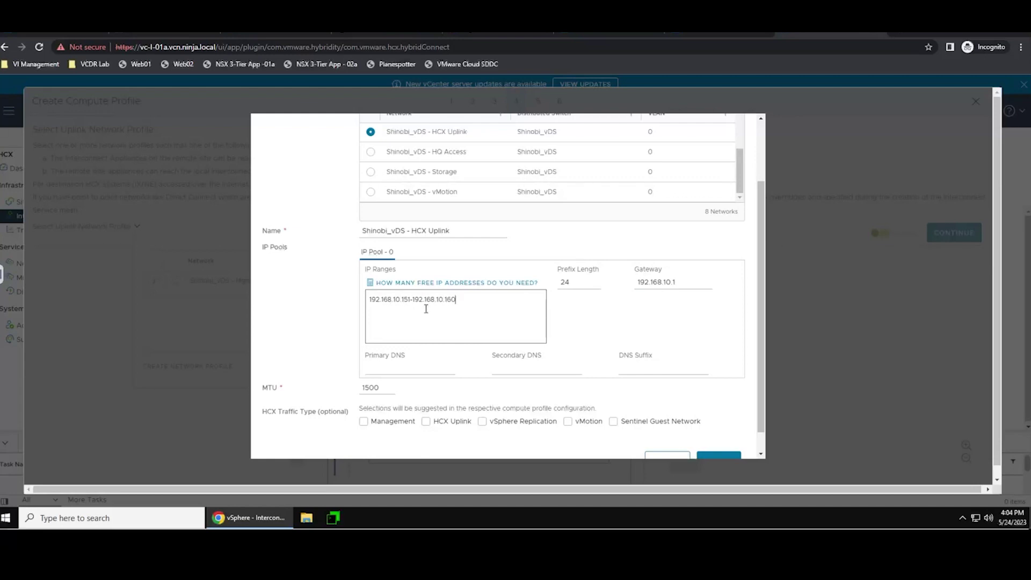
{"action": "key", "text": "Tab"}
{"action": "type", "text": "192.168.110"}
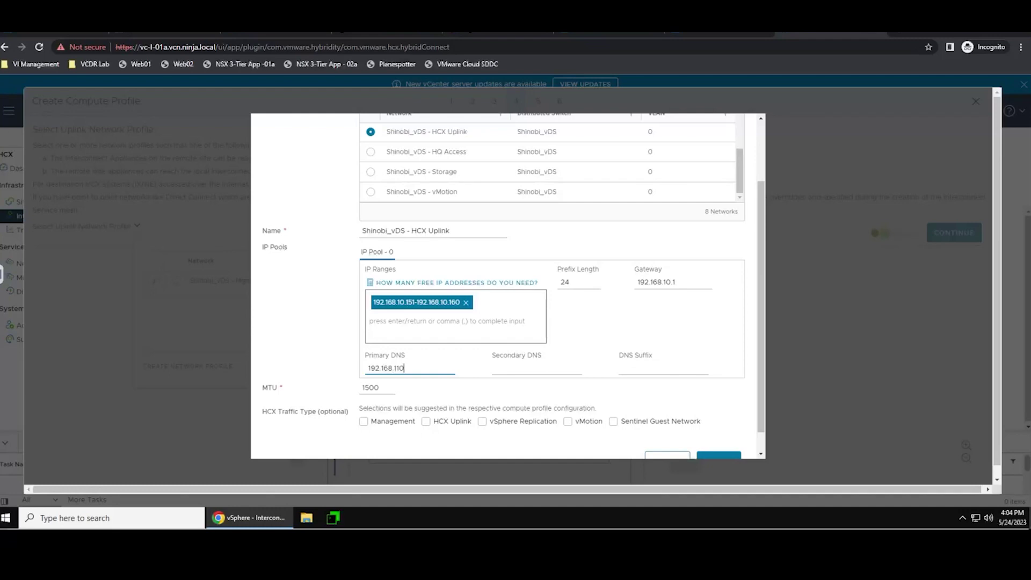
{"action": "left_click", "coordinate": [642, 369]}
{"action": "type", "text": "vcn.ninja.local"}
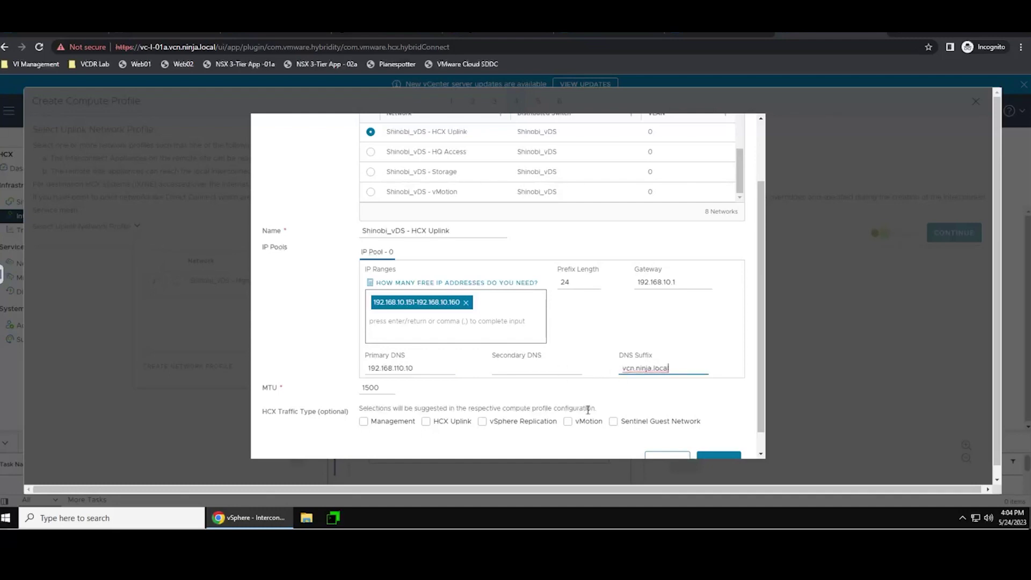
- Assign HCX Uplink traffic, create the network profile and accept it as the uplink network
{"action": "left_click", "coordinate": [425, 421]}
{"action": "scroll", "coordinate": [426, 428], "scroll_direction": "down", "scroll_amount": 1}
{"action": "left_click", "coordinate": [707, 438]}
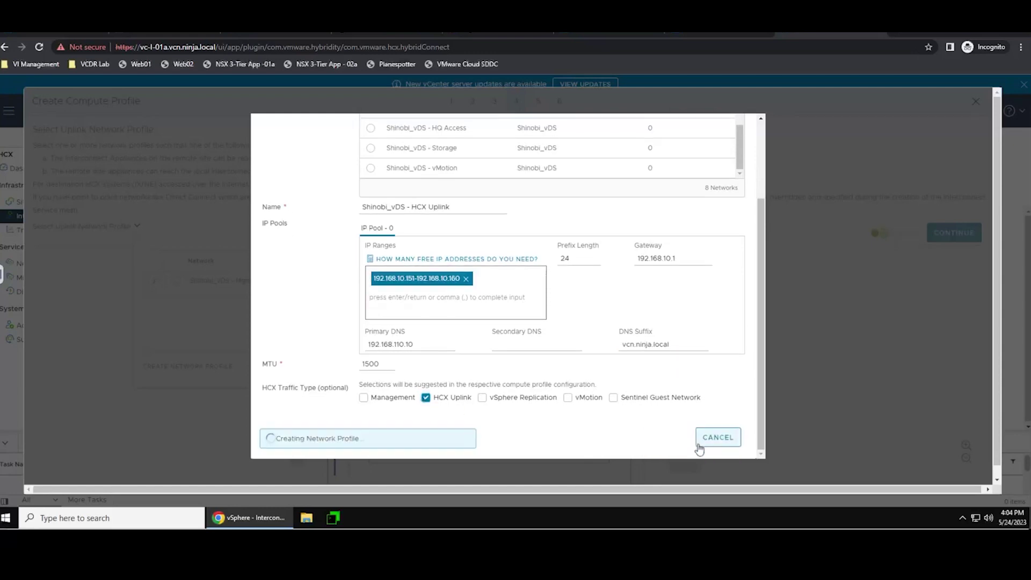
{"action": "left_click", "coordinate": [358, 369]}
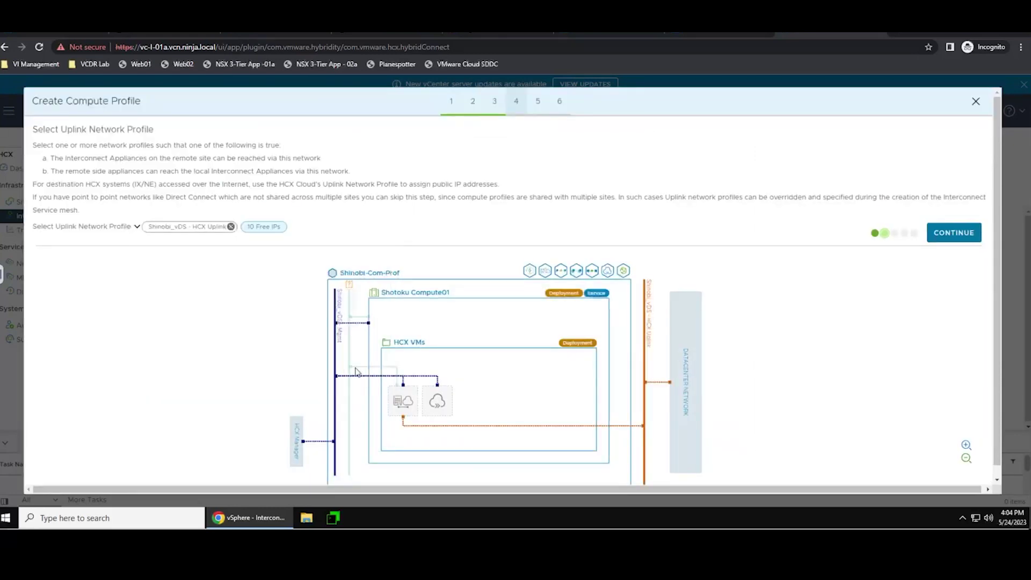
{"action": "left_click", "coordinate": [953, 233]}
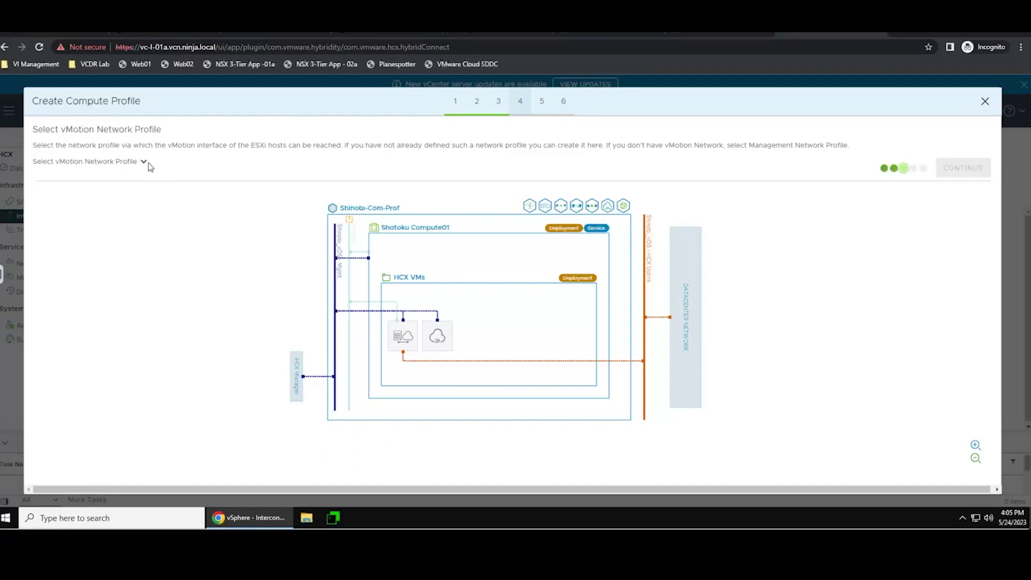
- Start a vMotion network profile on the Shinobi_vDS - vMotion port group with prefix length 24 and gateway 192.168.111.1
{"action": "left_click", "coordinate": [145, 163]}
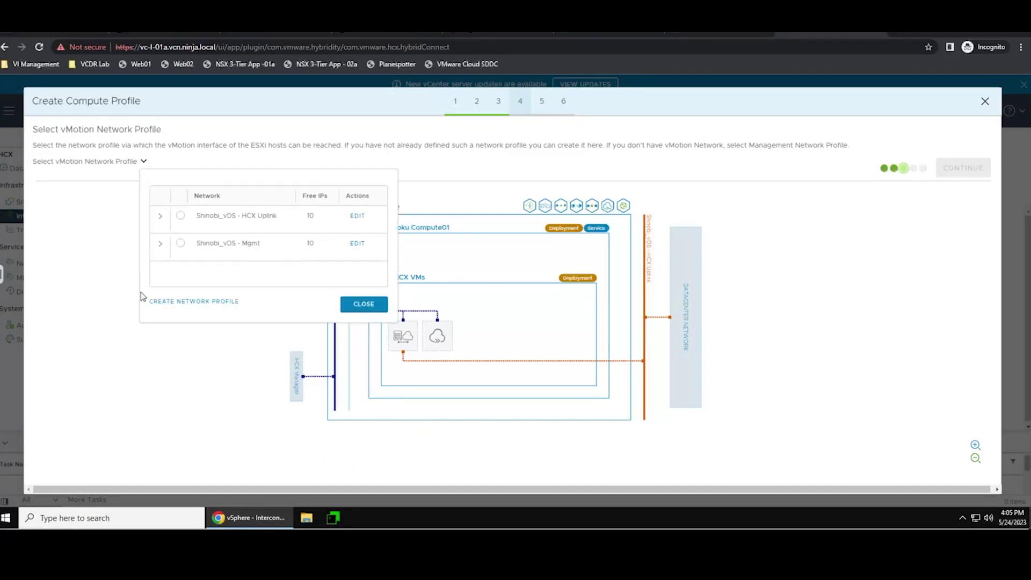
{"action": "left_click", "coordinate": [183, 301]}
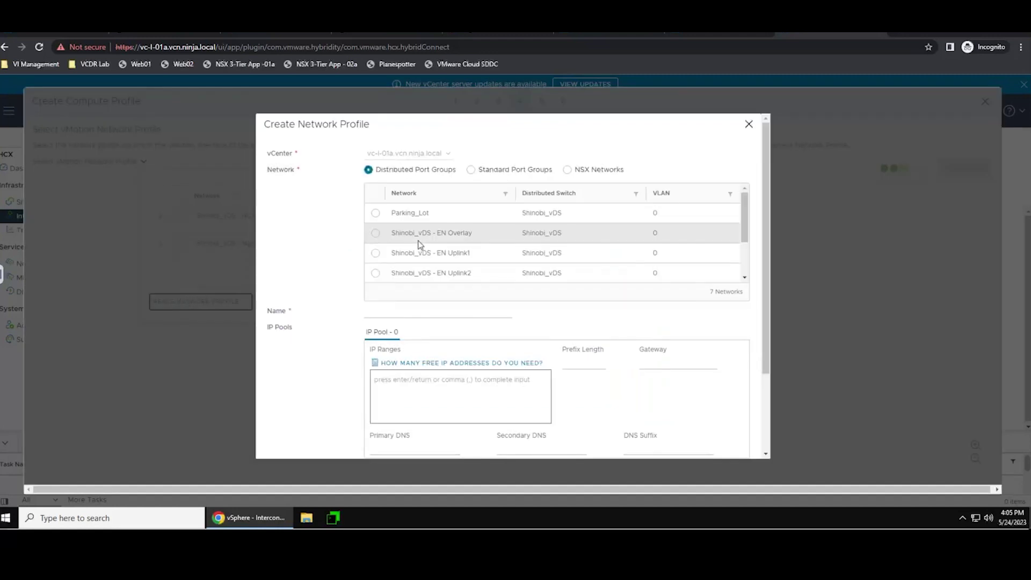
{"action": "scroll", "coordinate": [420, 244], "scroll_direction": "down", "scroll_amount": 3}
{"action": "left_click", "coordinate": [376, 272]}
{"action": "left_click", "coordinate": [573, 371]}
{"action": "type", "text": "24"}
{"action": "key", "text": "Tab"}
{"action": "type", "text": "192"}
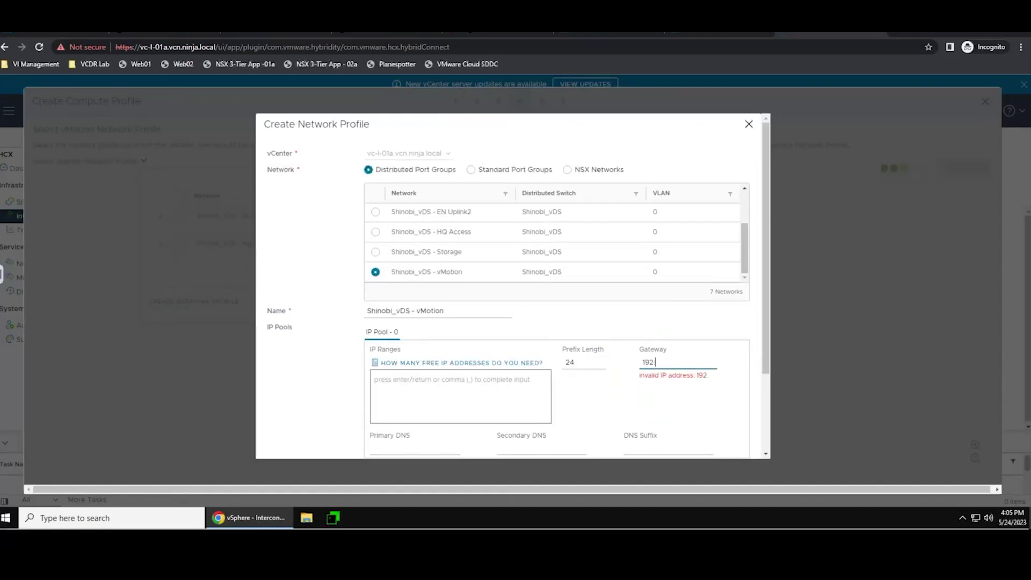
{"action": "type", "text": ".168.111.1"}
- Set the vMotion profile's IP range to 192.168.111.151-192.168.111.160, primary DNS to 192.168.110.10 and DNS suffix to vcn.ninja.local
{"action": "left_click", "coordinate": [387, 378]}
{"action": "type", "text": "192"}
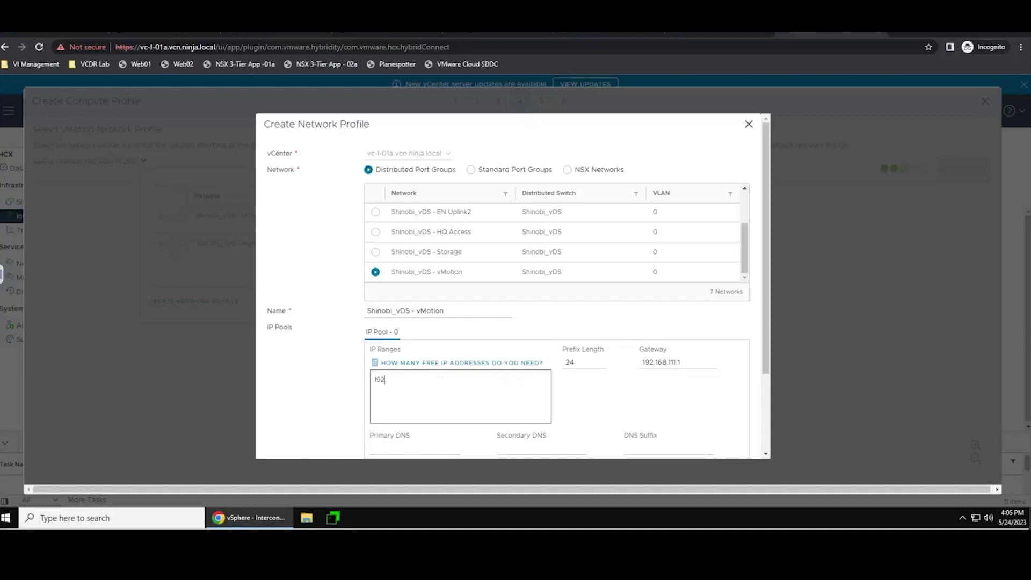
{"action": "type", "text": ".168.111.151-192.168.111.160"}
{"action": "scroll", "coordinate": [513, 284], "scroll_direction": "down", "scroll_amount": 2}
{"action": "key", "text": "Return"}
{"action": "key", "text": "Tab"}
{"action": "type", "text": "192.168"}
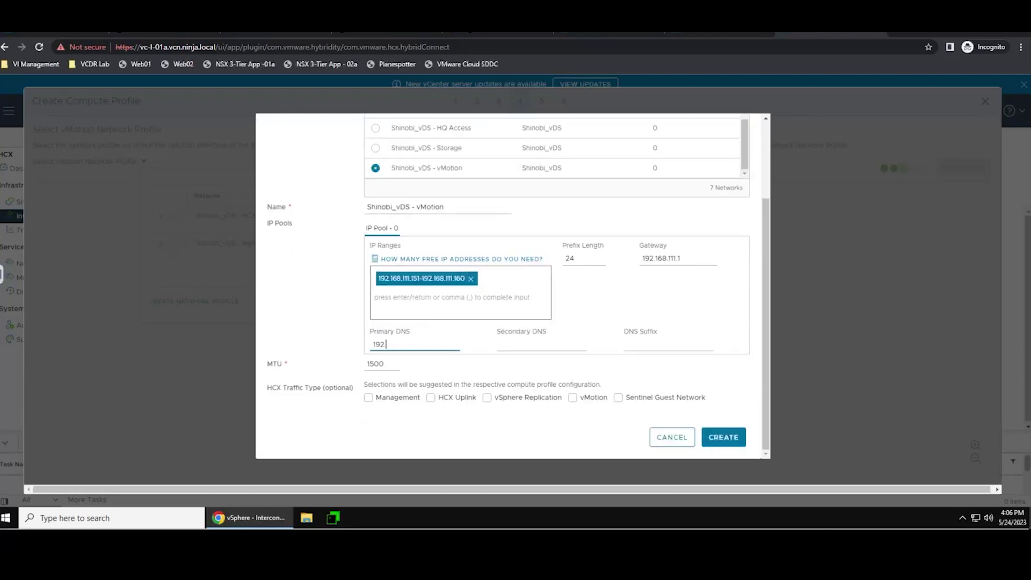
{"action": "type", "text": ".110.10"}
{"action": "left_click", "coordinate": [638, 345]}
{"action": "type", "text": "vcn.ninja.local"}
- Assign vMotion traffic, create the network profile and accept the vMotion and vSphere Replication network selections
{"action": "left_click", "coordinate": [573, 397]}
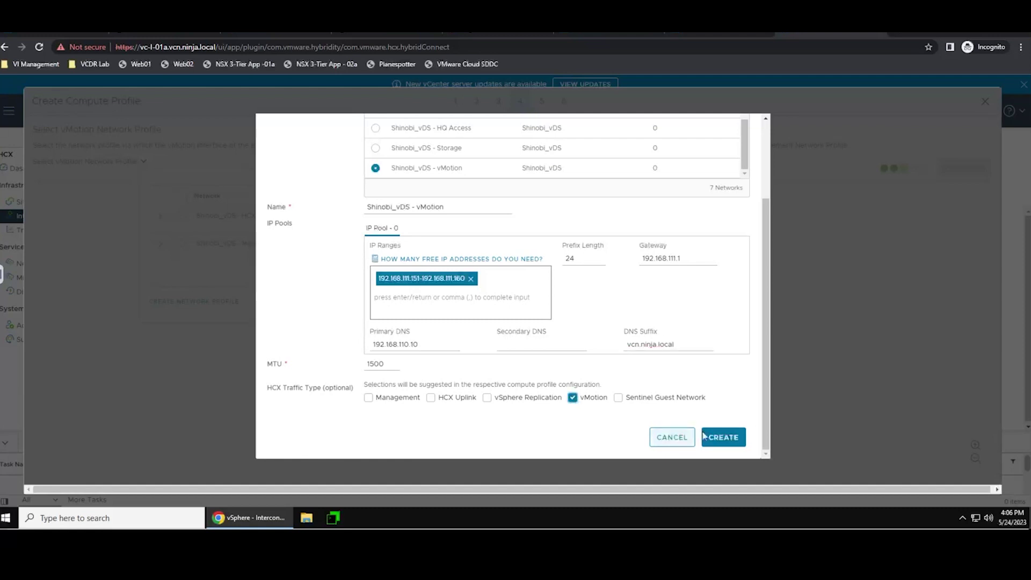
{"action": "left_click", "coordinate": [714, 437]}
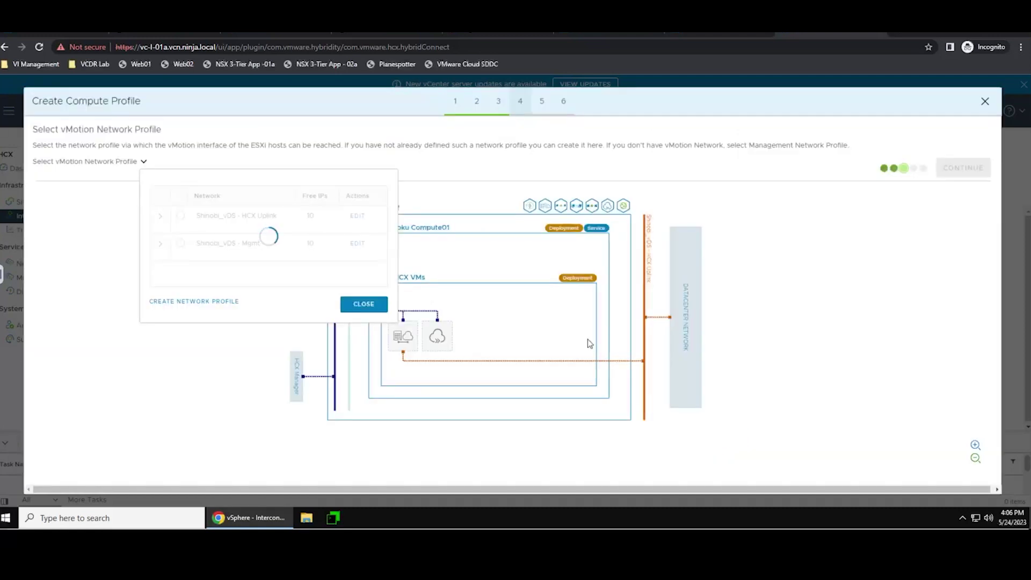
{"action": "left_click", "coordinate": [363, 303]}
{"action": "left_click", "coordinate": [962, 168]}
{"action": "left_click", "coordinate": [963, 169]}
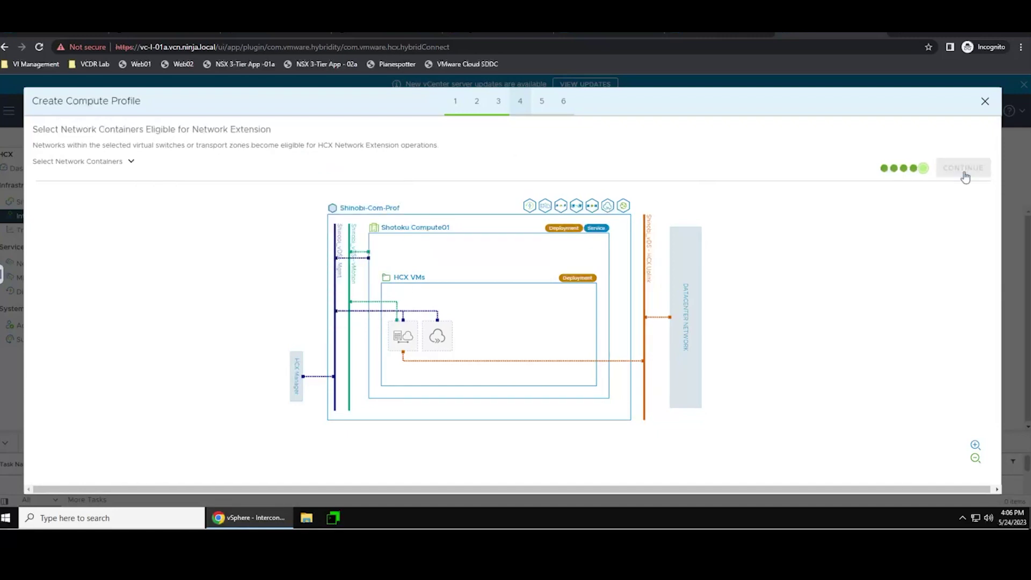
- Make Ninja-Overlay-TZ eligible for network extension, accept the connection rules and finish creating the compute profile
{"action": "left_click", "coordinate": [131, 163]}
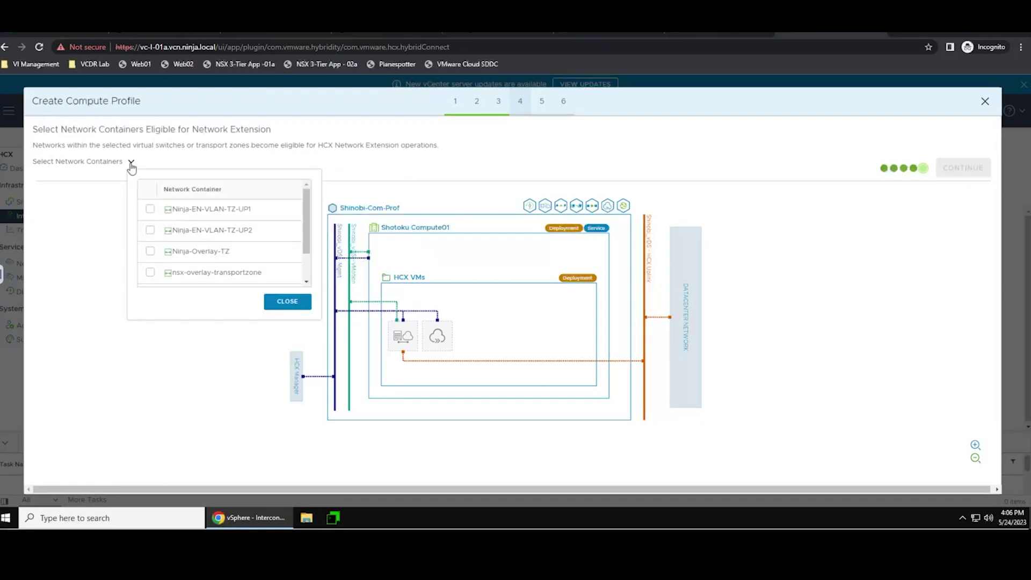
{"action": "left_click", "coordinate": [151, 252]}
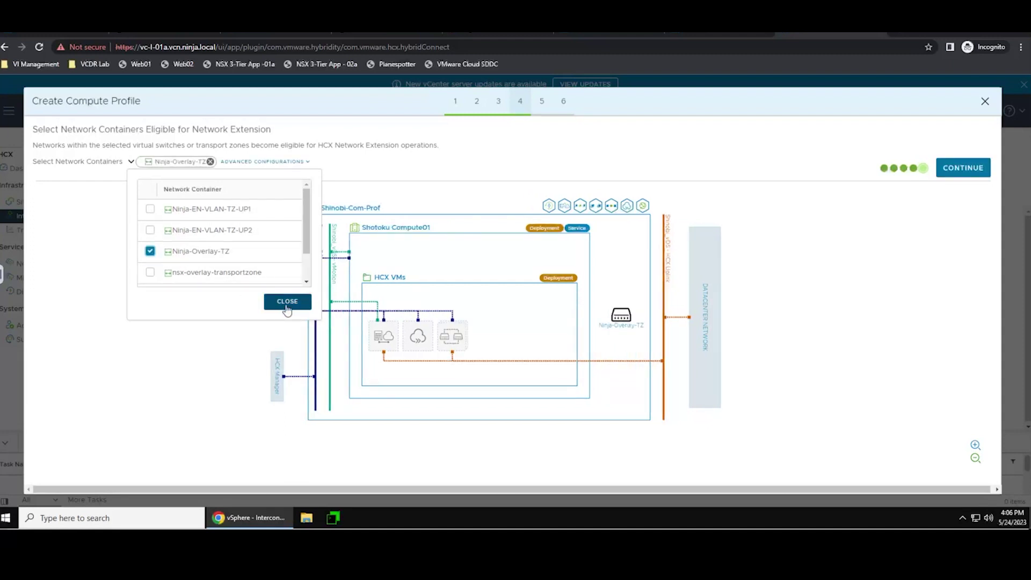
{"action": "left_click", "coordinate": [287, 301]}
{"action": "left_click", "coordinate": [963, 167]}
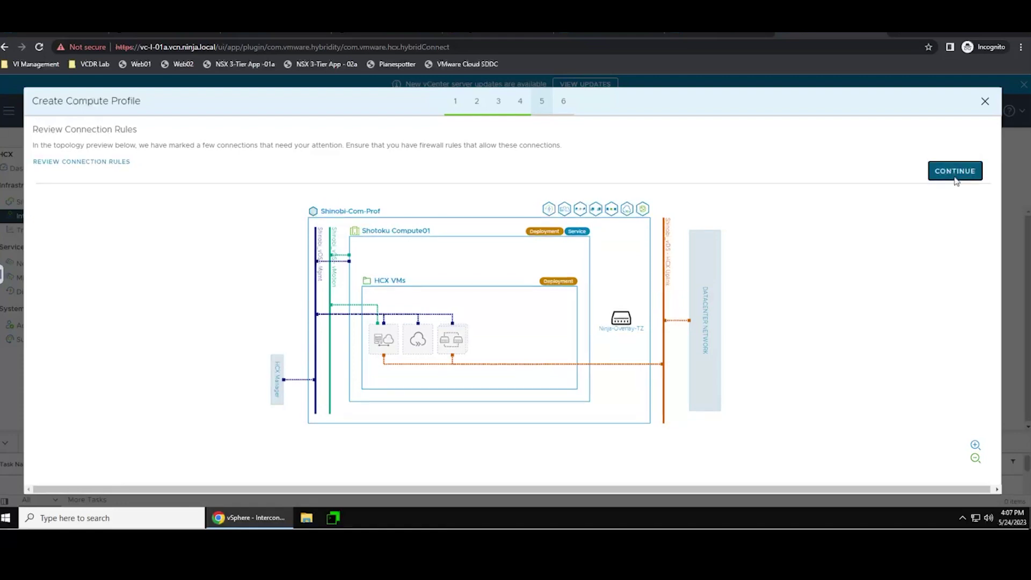
{"action": "left_click", "coordinate": [961, 165]}
{"action": "left_click", "coordinate": [965, 151]}
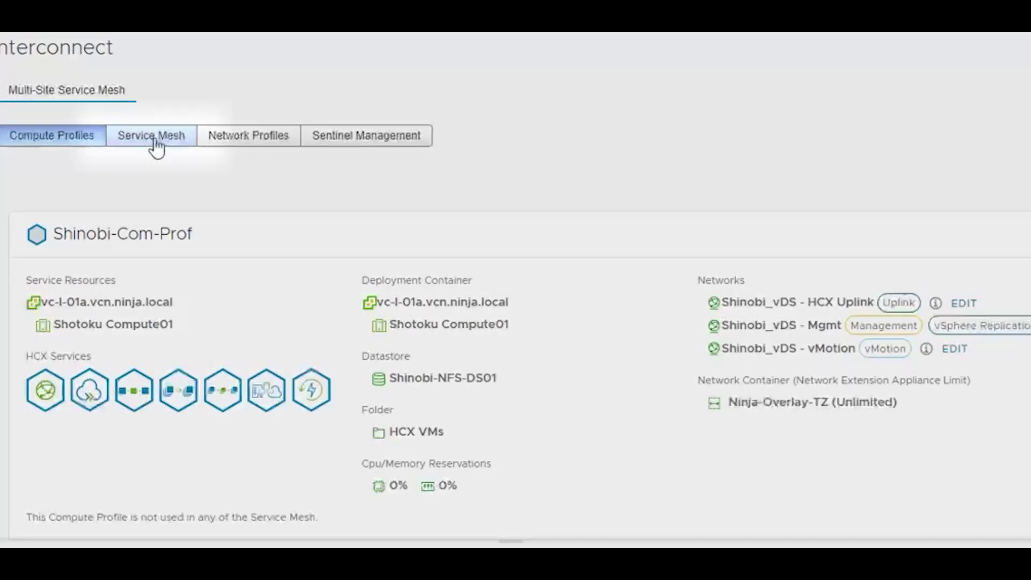
- Start a new service mesh and accept the on-premises HCX enterprise site and HCX Cloud - VMCEXPERT1-14 as its paired sites
{"action": "left_click", "coordinate": [277, 186]}
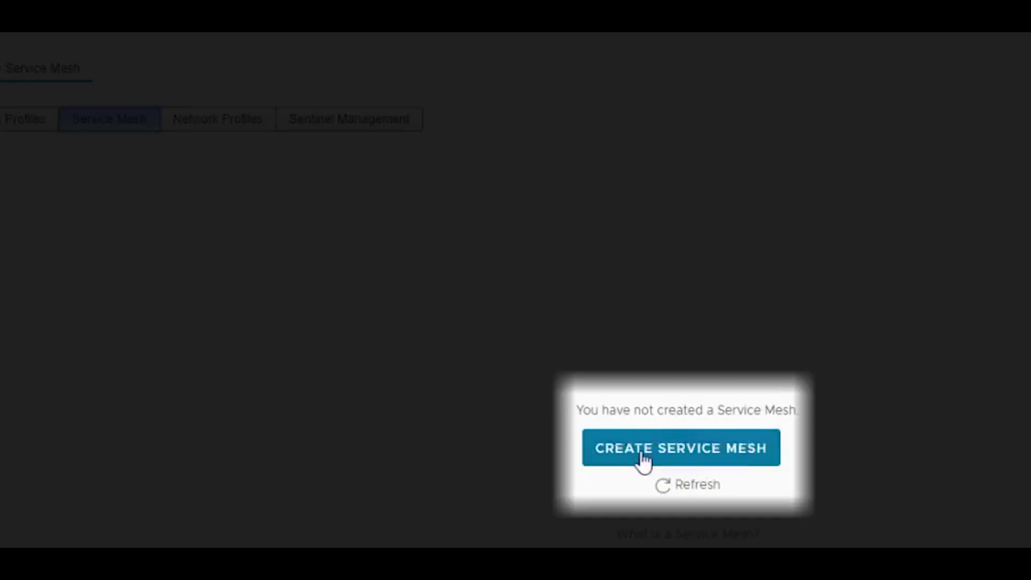
{"action": "left_click", "coordinate": [642, 454]}
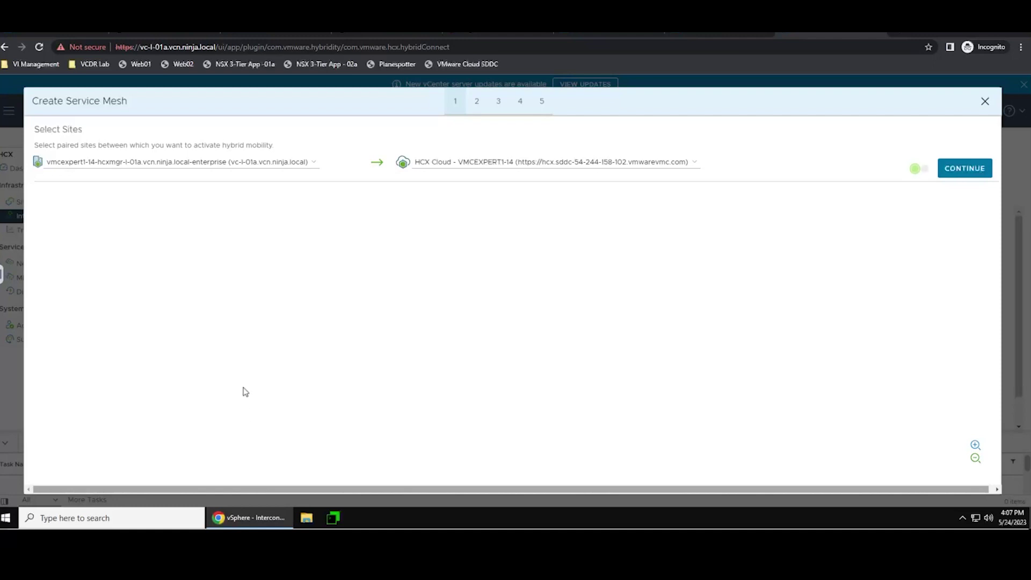
{"action": "left_click", "coordinate": [314, 164]}
{"action": "left_click", "coordinate": [314, 164]}
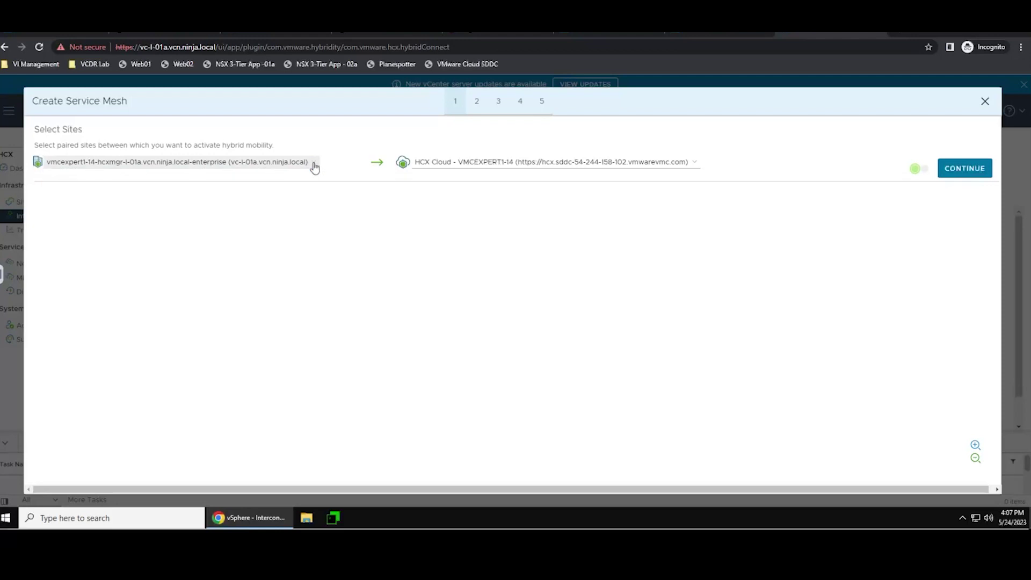
{"action": "left_click", "coordinate": [455, 166]}
{"action": "left_click", "coordinate": [455, 166]}
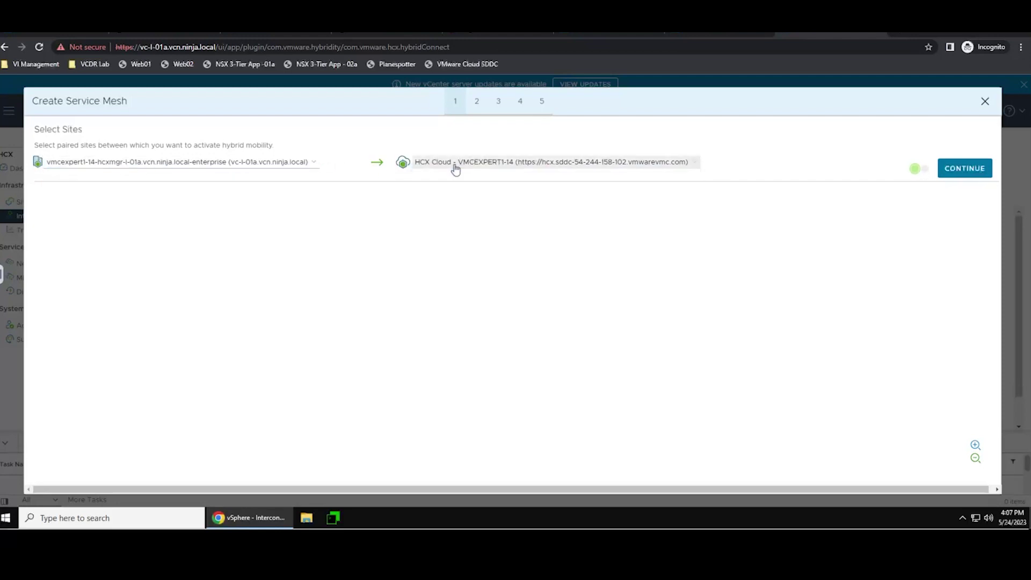
{"action": "left_click", "coordinate": [963, 171]}
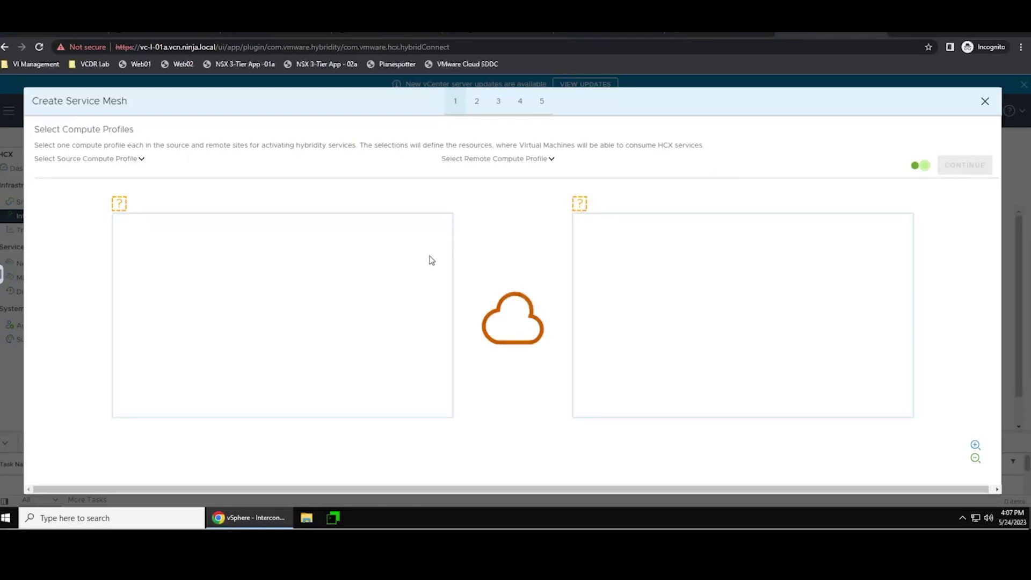
- Select Shinobi-Com-Prof as the source compute profile and ComputeProfile(vcenter) as the remote compute profile
{"action": "left_click", "coordinate": [141, 162]}
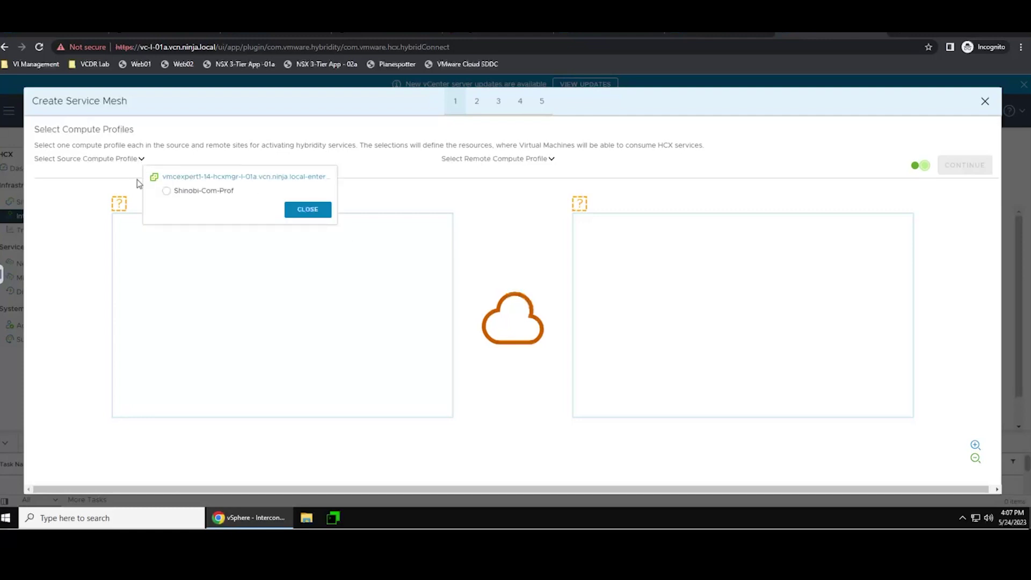
{"action": "left_click", "coordinate": [166, 190]}
{"action": "left_click", "coordinate": [304, 210]}
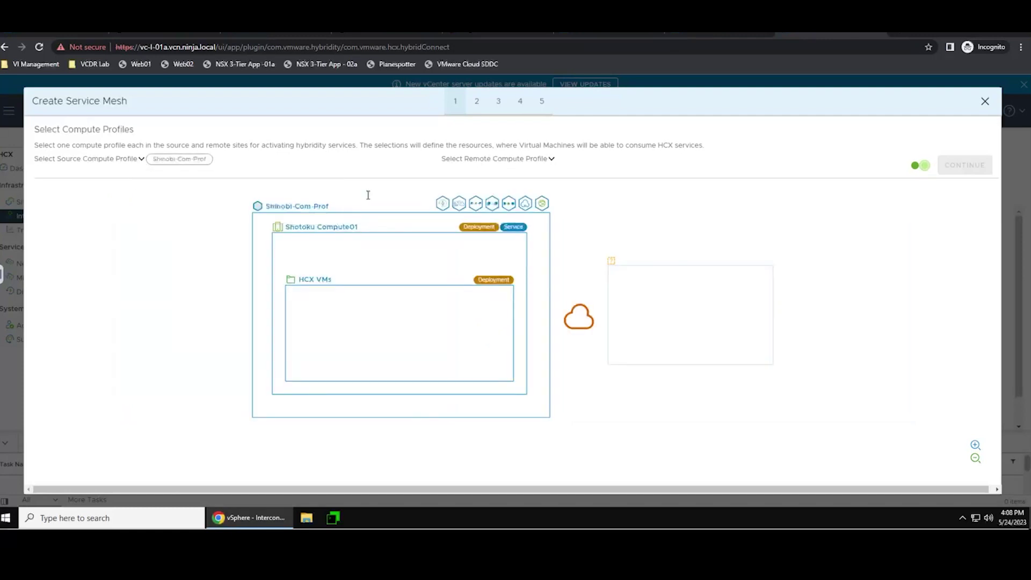
{"action": "left_click", "coordinate": [551, 159]}
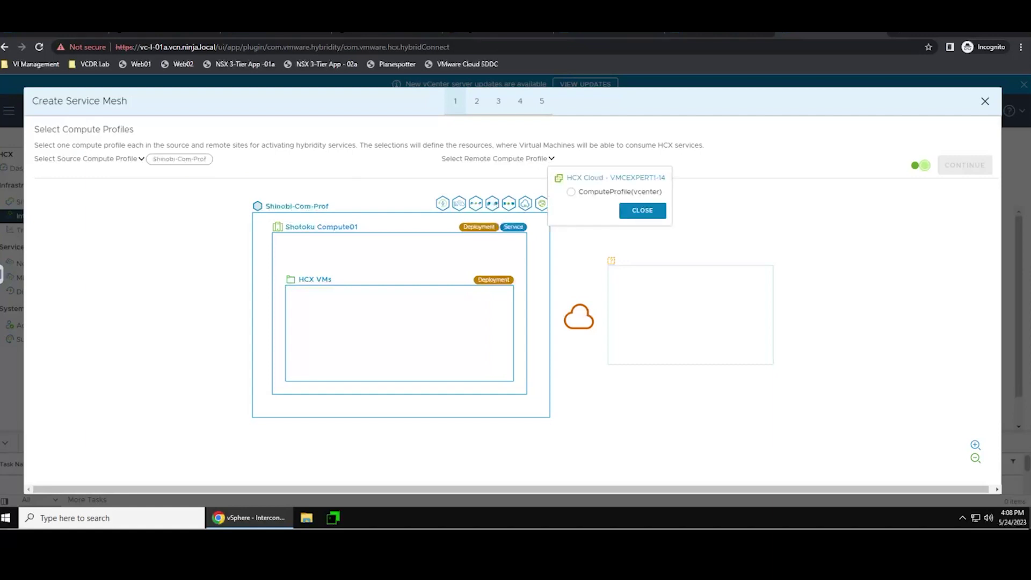
{"action": "left_click", "coordinate": [568, 194]}
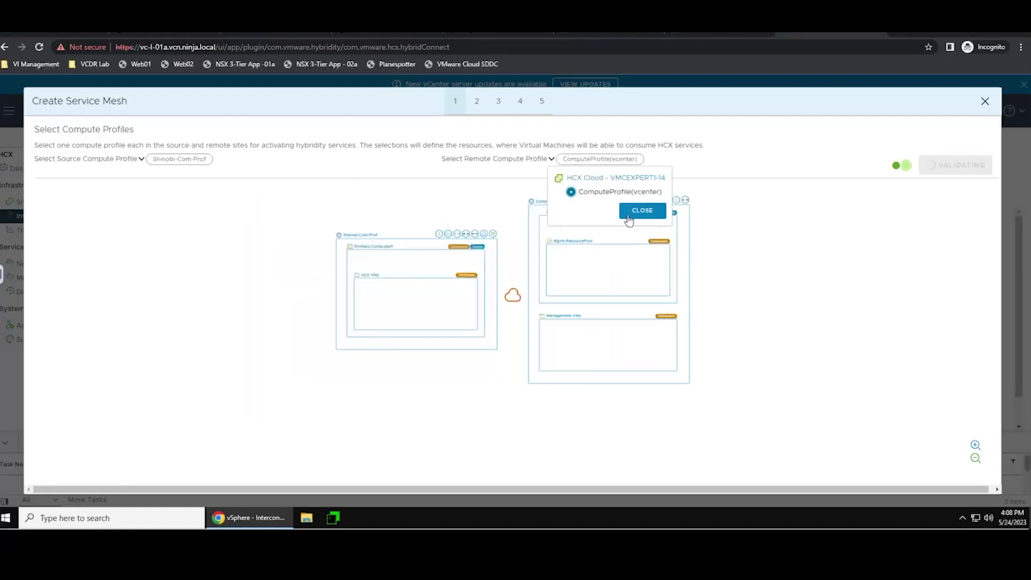
{"action": "left_click", "coordinate": [639, 210]}
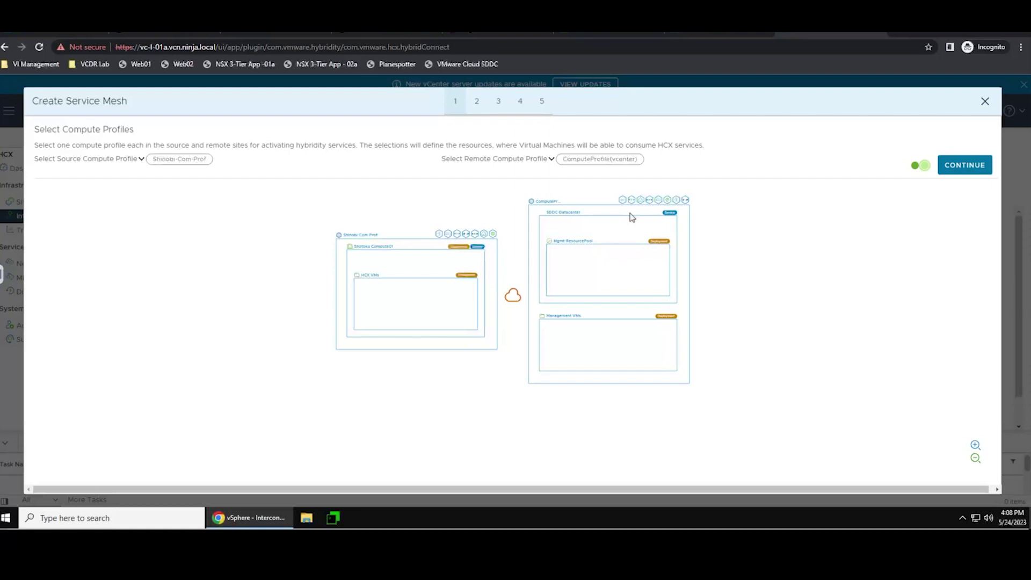
{"action": "left_click", "coordinate": [964, 166]}
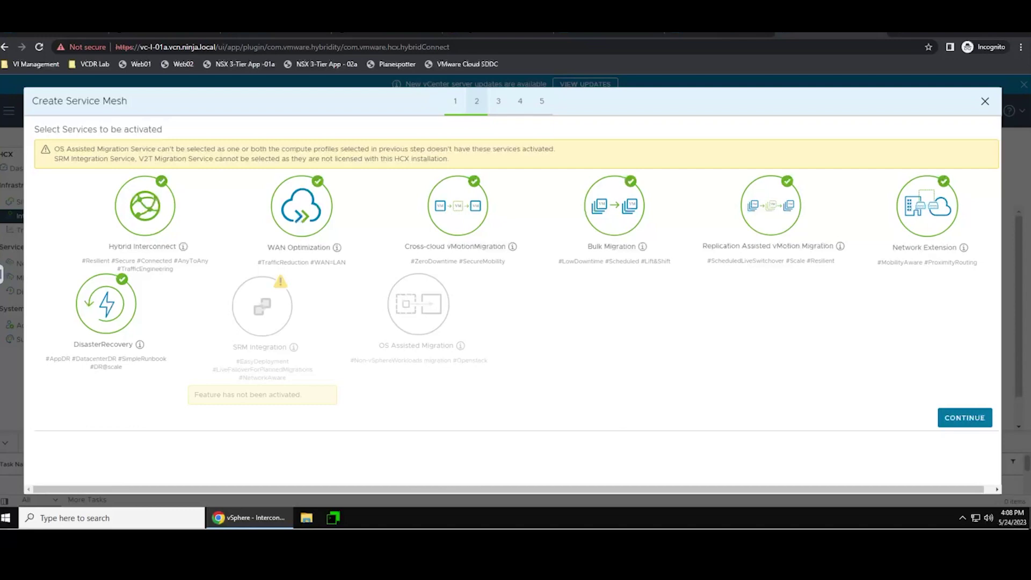
- Accept the default services, uplink profiles and network extension appliance count, enable TCP Flow Conditioning, and accept the topology preview
{"action": "left_click", "coordinate": [965, 418]}
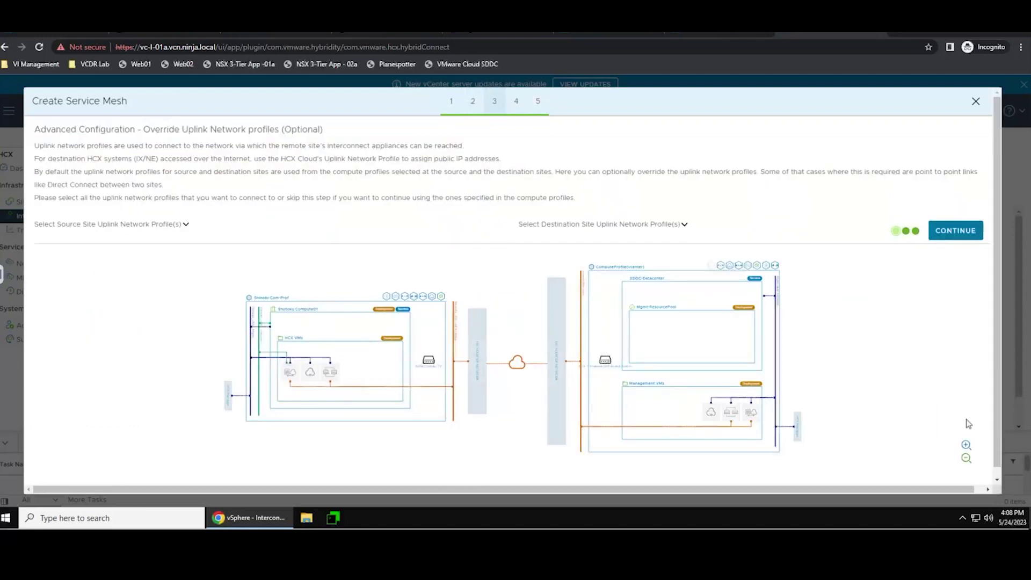
{"action": "left_click", "coordinate": [947, 231]}
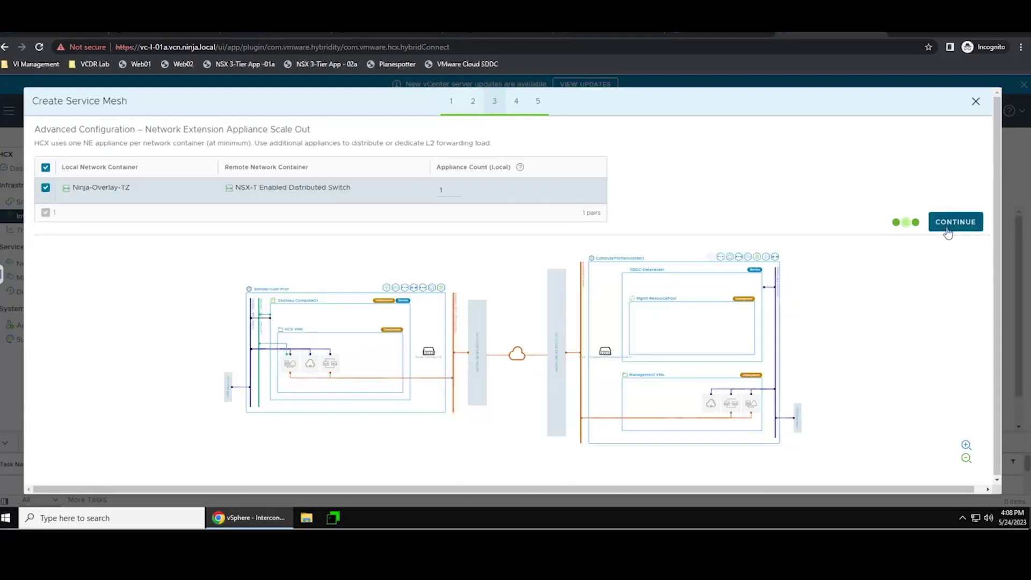
{"action": "left_click", "coordinate": [947, 231]}
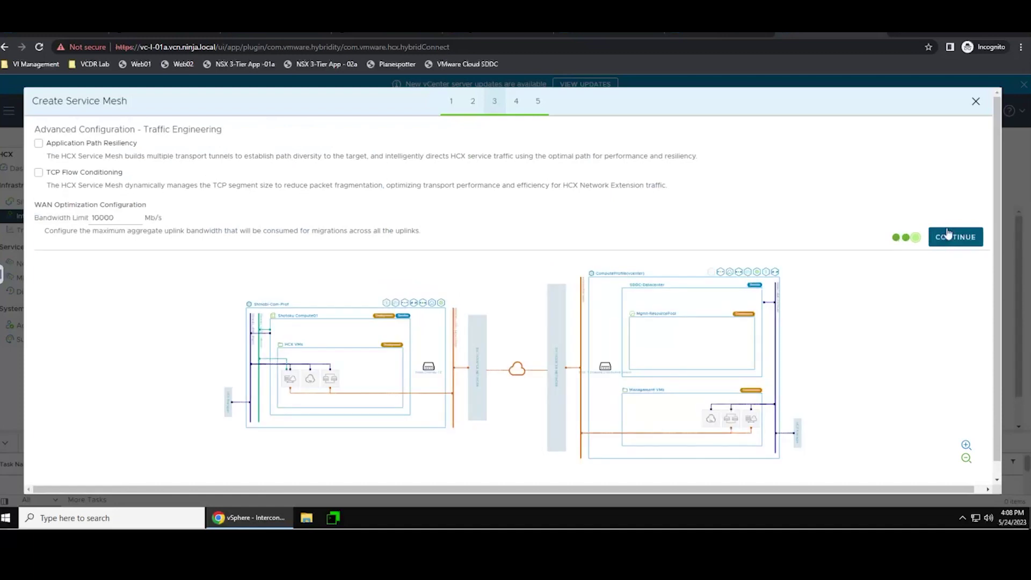
{"action": "left_click", "coordinate": [38, 173]}
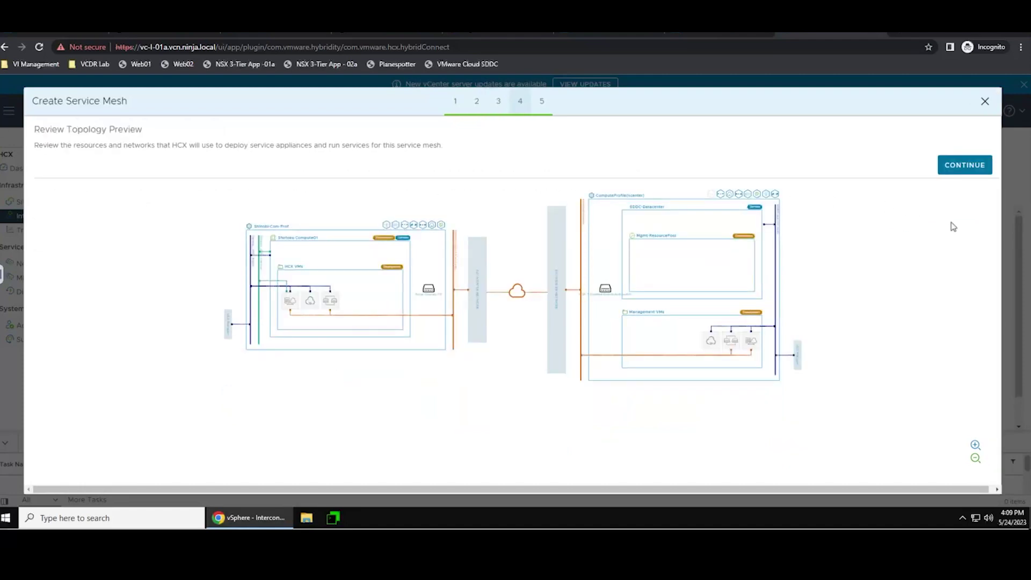
{"action": "left_click", "coordinate": [965, 166]}
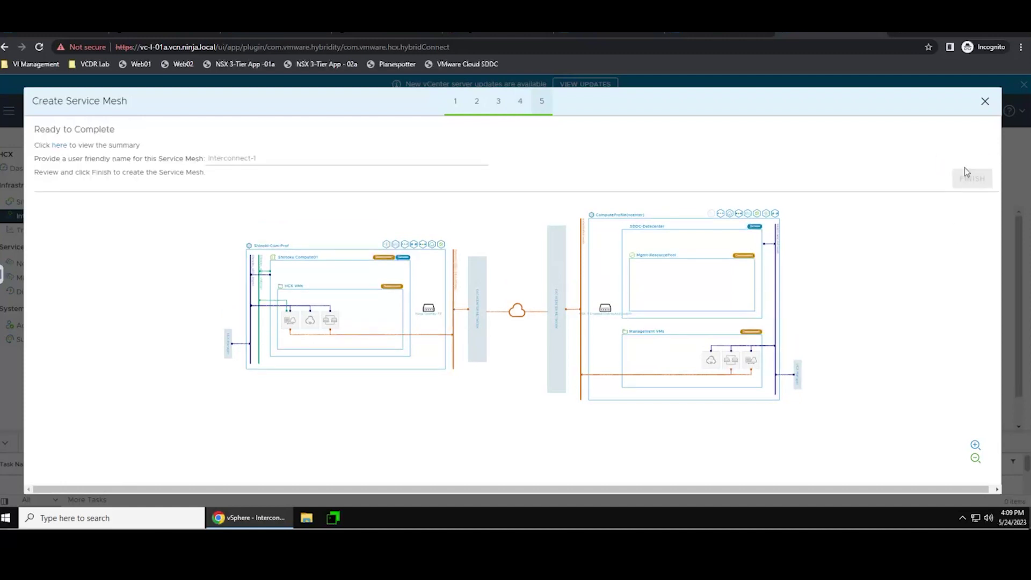
- Name the service mesh On-Prem-to-VMC, finish creating it and display its deployment tasks
{"action": "left_click", "coordinate": [383, 162]}
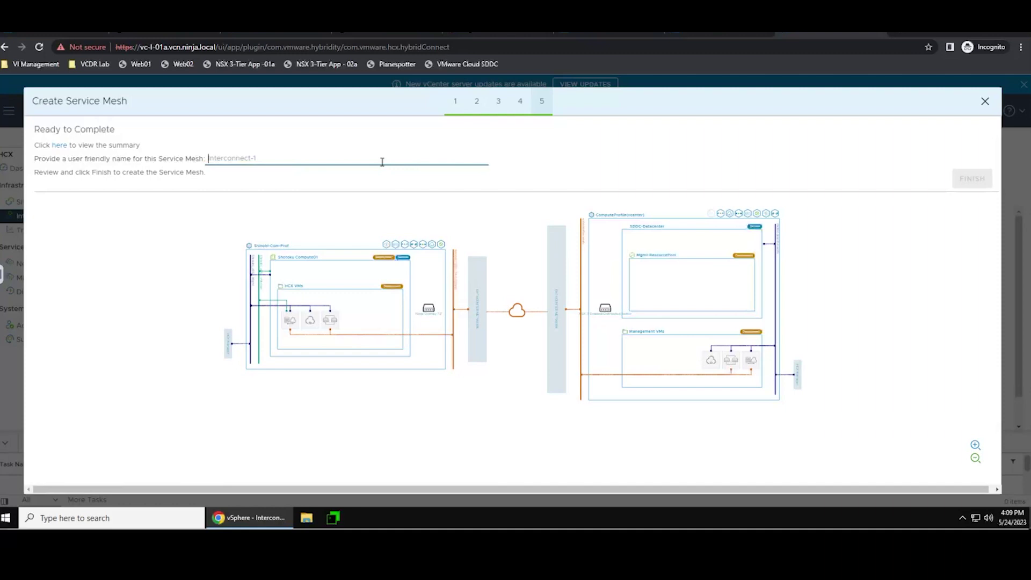
{"action": "type", "text": "On-Prem-to-VMC"}
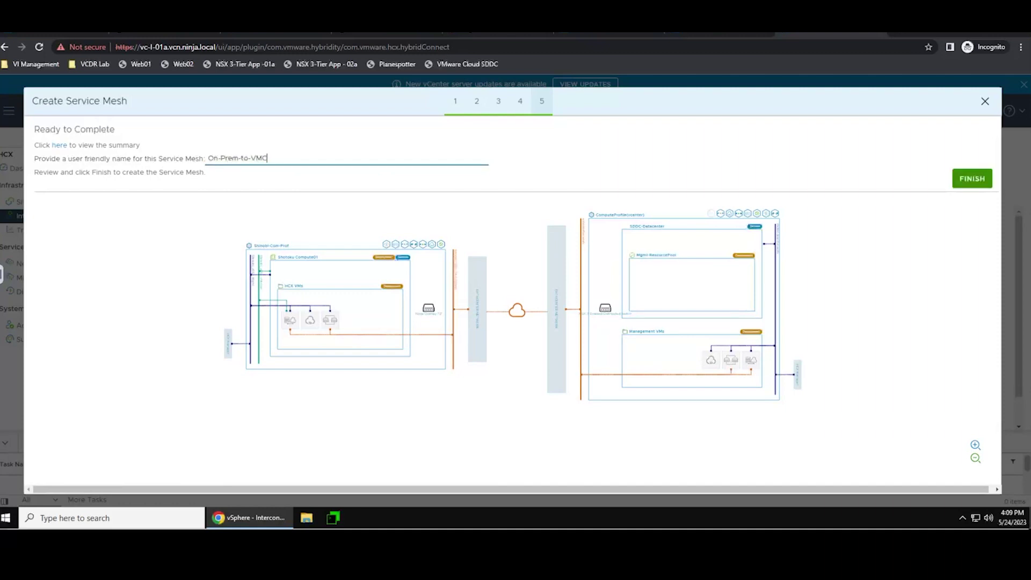
{"action": "left_click", "coordinate": [964, 180]}
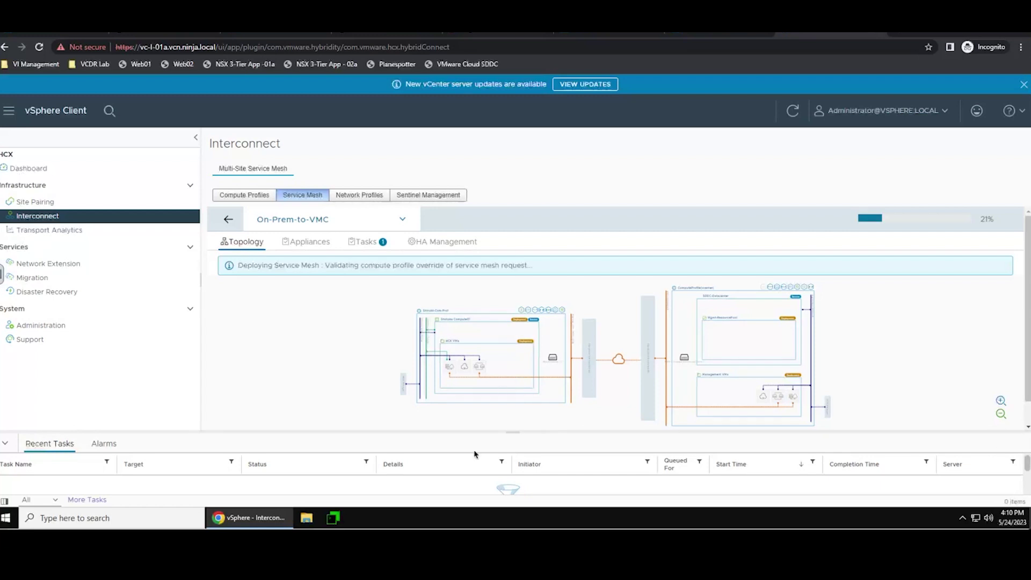
{"action": "left_click", "coordinate": [365, 242]}
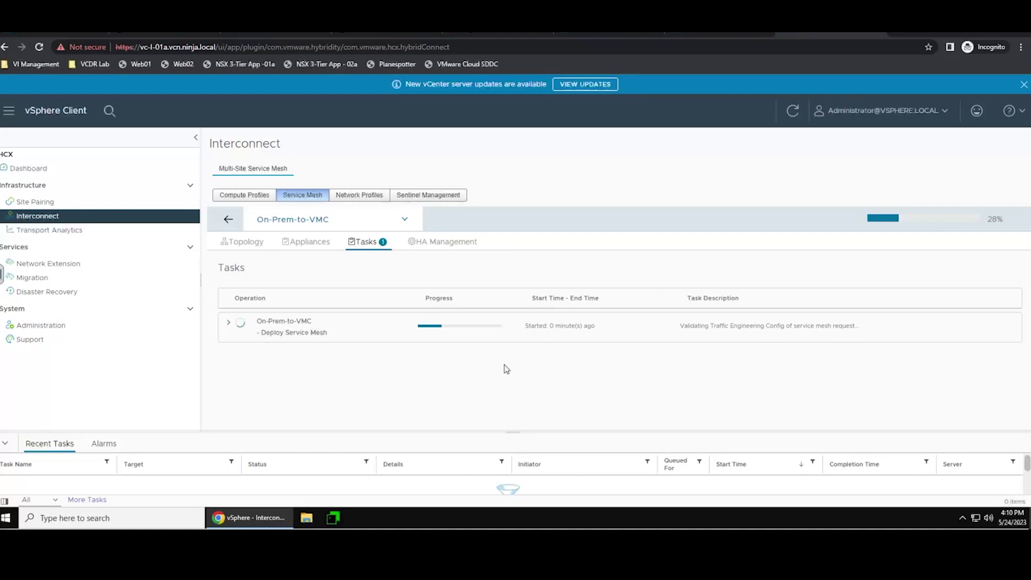